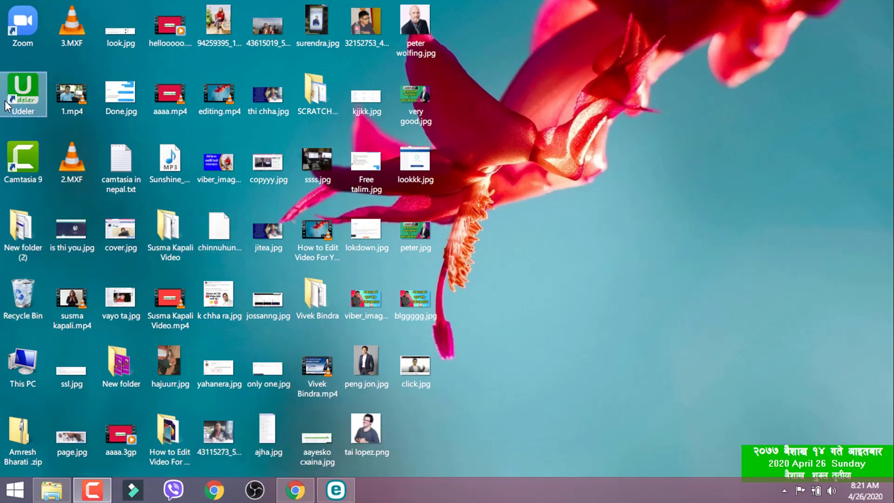
Switch to Chrome, go to getintopc.com and search the site for camtasia
{"action": "left_click", "coordinate": [311, 497]}
{"action": "left_click", "coordinate": [161, 36]}
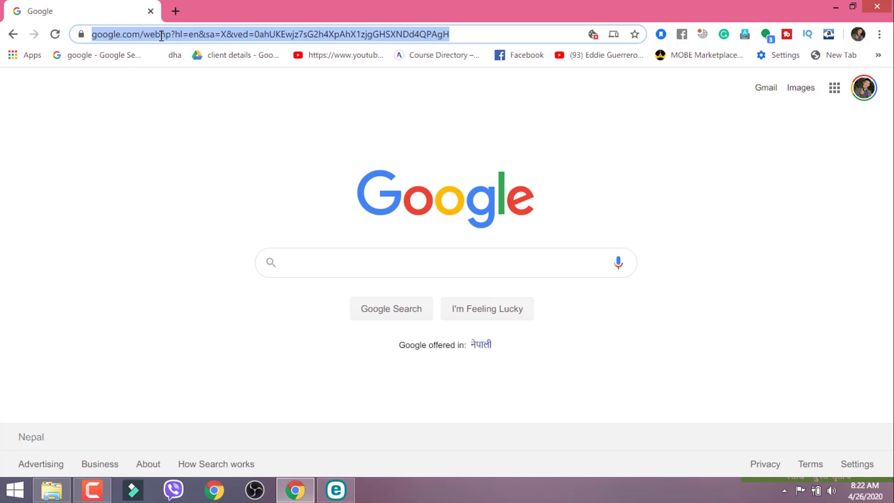
{"action": "type", "text": "getintopc.com"}
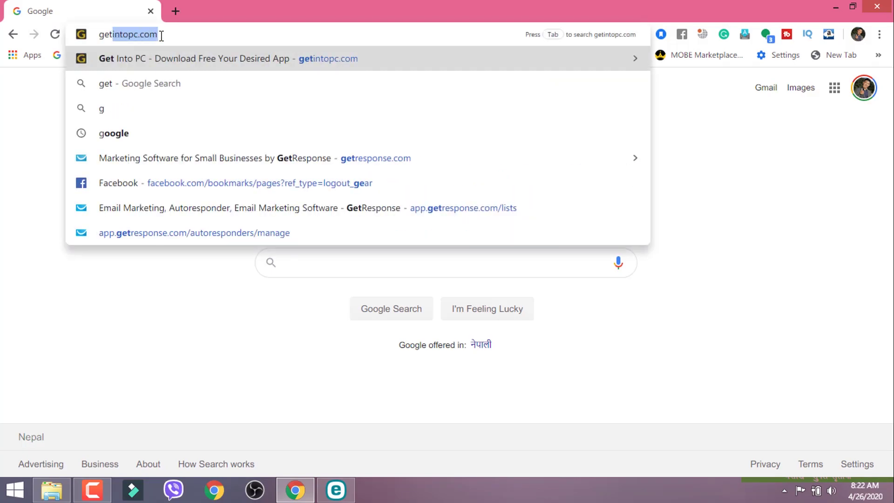
{"action": "key", "text": "Return"}
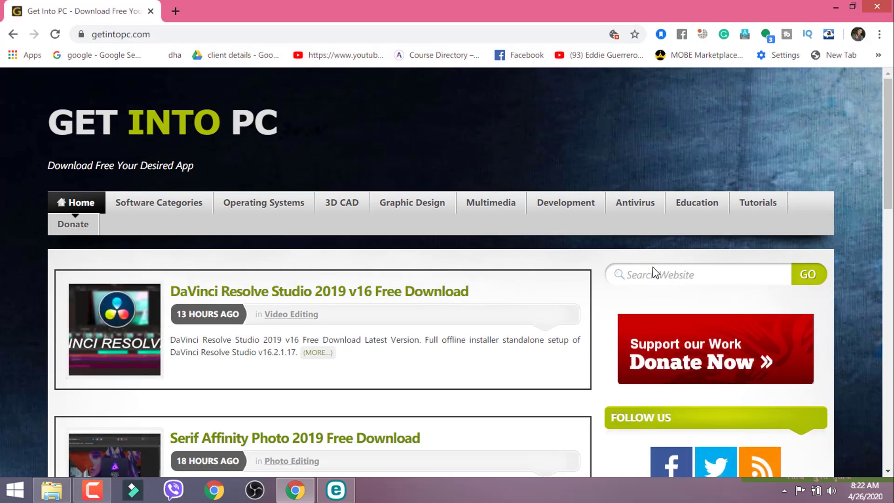
{"action": "left_click", "coordinate": [667, 270]}
{"action": "key", "text": "Return"}
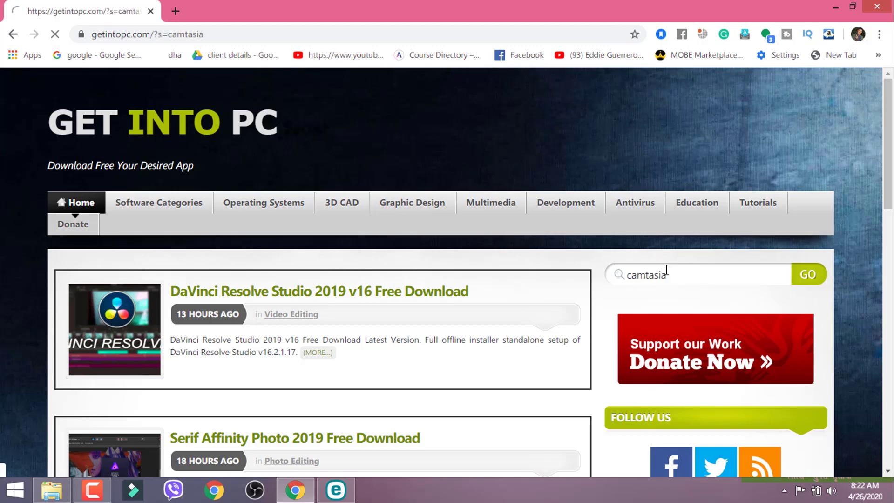
Examine the Camtasia search results to compare the available versions for Windows and Mac
{"action": "scroll", "coordinate": [228, 301], "scroll_direction": "down", "scroll_amount": 1}
{"action": "scroll", "coordinate": [229, 303], "scroll_direction": "down", "scroll_amount": 2}
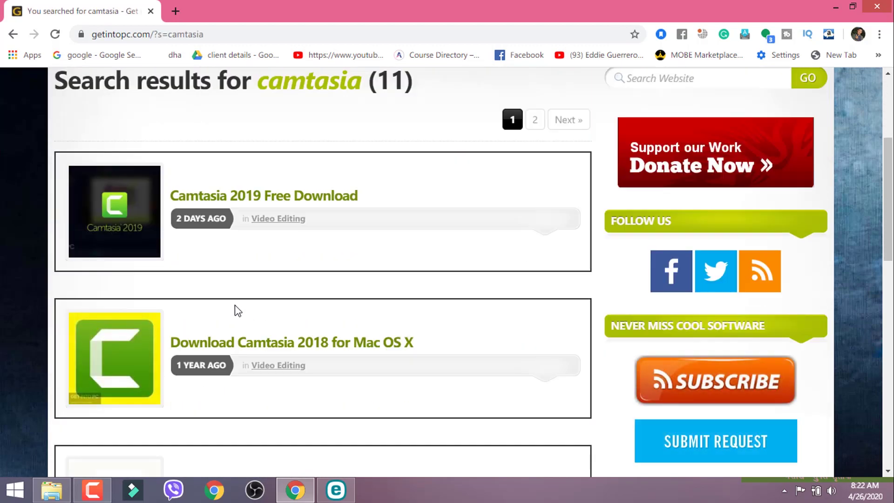
{"action": "scroll", "coordinate": [233, 305], "scroll_direction": "up", "scroll_amount": 3}
{"action": "scroll", "coordinate": [327, 293], "scroll_direction": "down", "scroll_amount": 2}
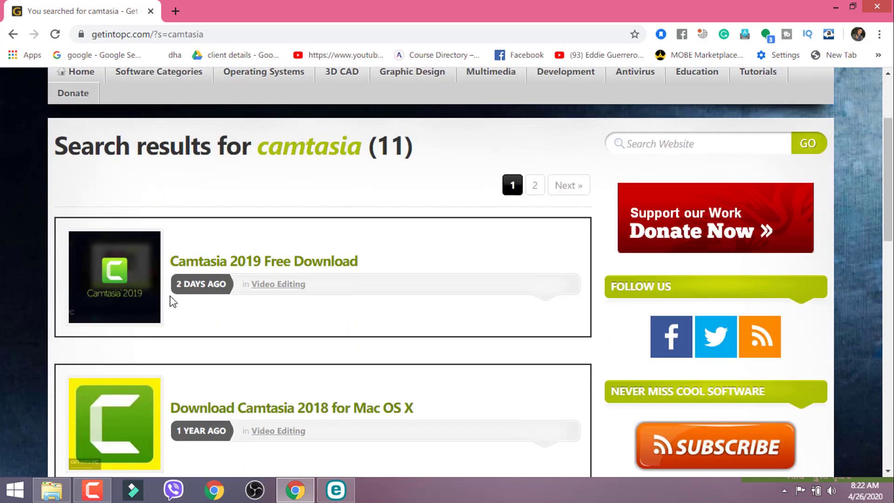
{"action": "scroll", "coordinate": [201, 301], "scroll_direction": "down", "scroll_amount": 3}
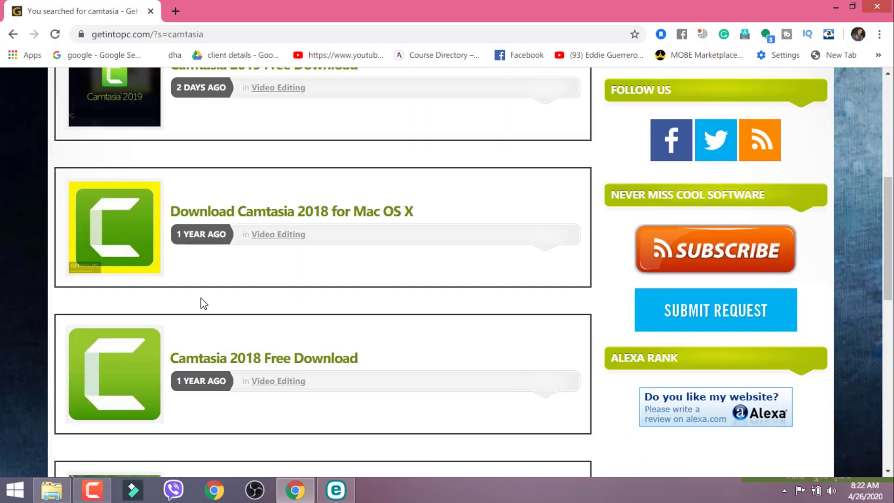
{"action": "scroll", "coordinate": [198, 303], "scroll_direction": "up", "scroll_amount": 2}
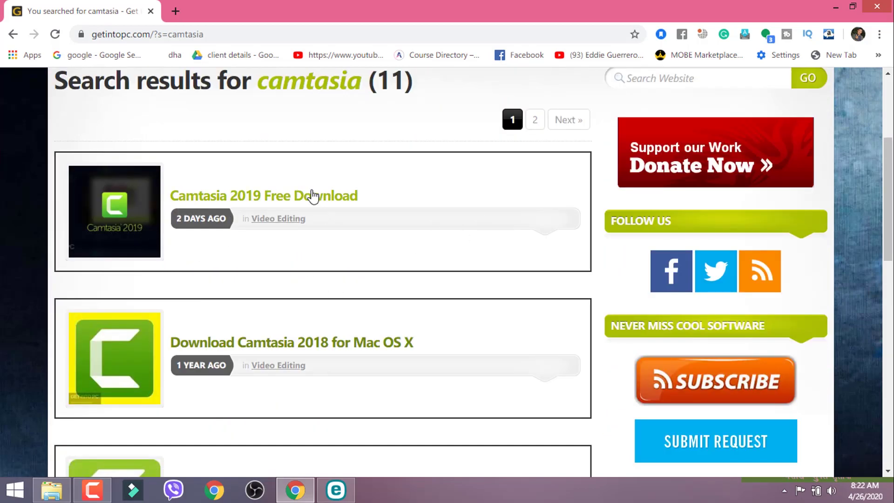
{"action": "scroll", "coordinate": [326, 237], "scroll_direction": "down", "scroll_amount": 1}
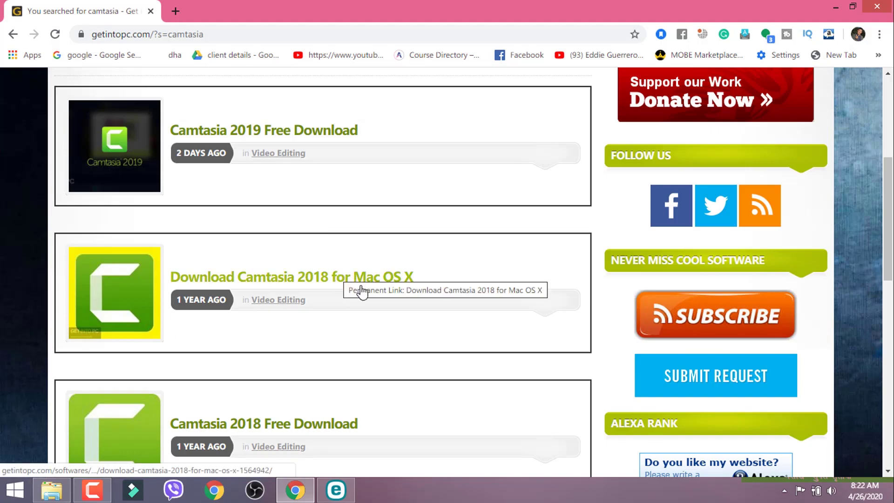
{"action": "scroll", "coordinate": [368, 312], "scroll_direction": "down", "scroll_amount": 2}
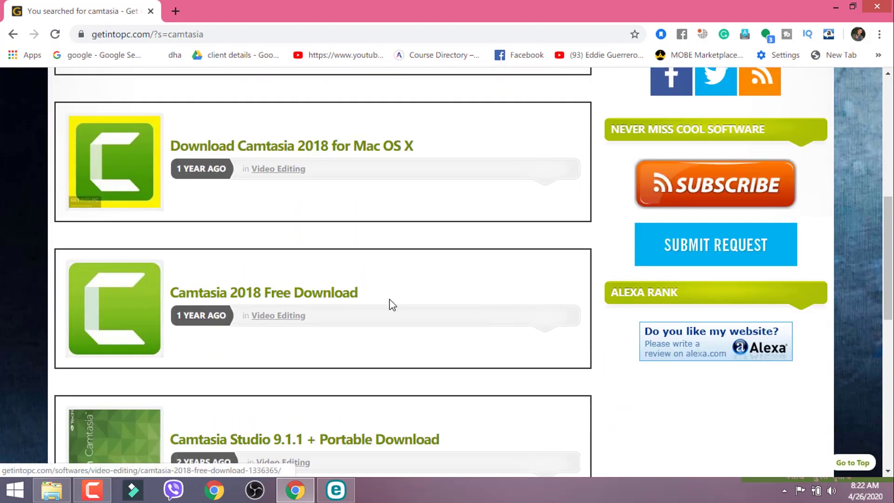
{"action": "scroll", "coordinate": [410, 309], "scroll_direction": "down", "scroll_amount": 1}
{"action": "scroll", "coordinate": [266, 334], "scroll_direction": "up", "scroll_amount": 2}
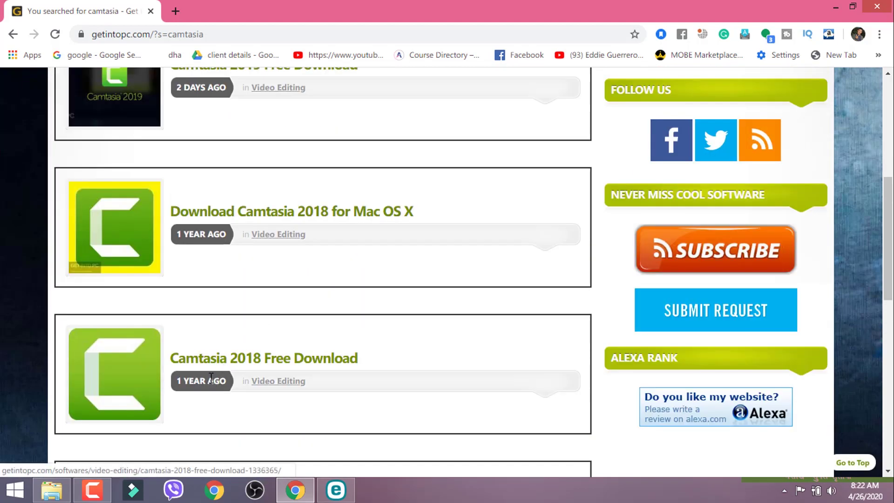
{"action": "scroll", "coordinate": [228, 366], "scroll_direction": "up", "scroll_amount": 4}
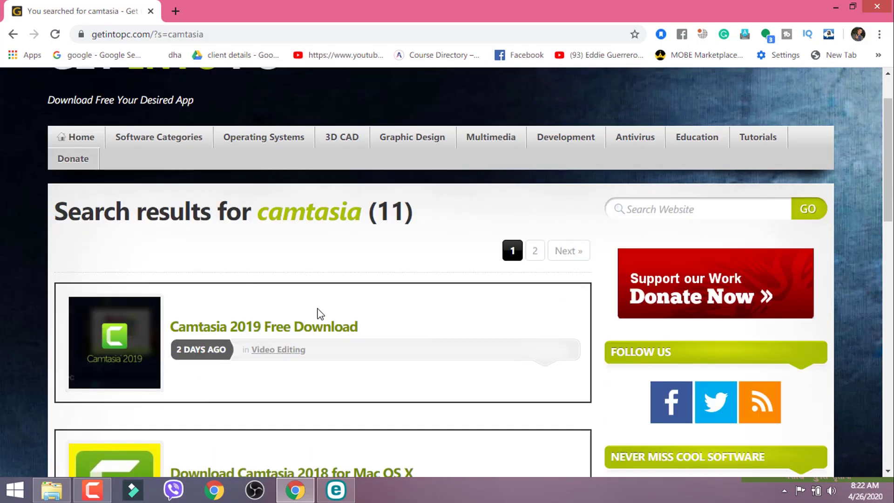
{"action": "scroll", "coordinate": [326, 322], "scroll_direction": "down", "scroll_amount": 1}
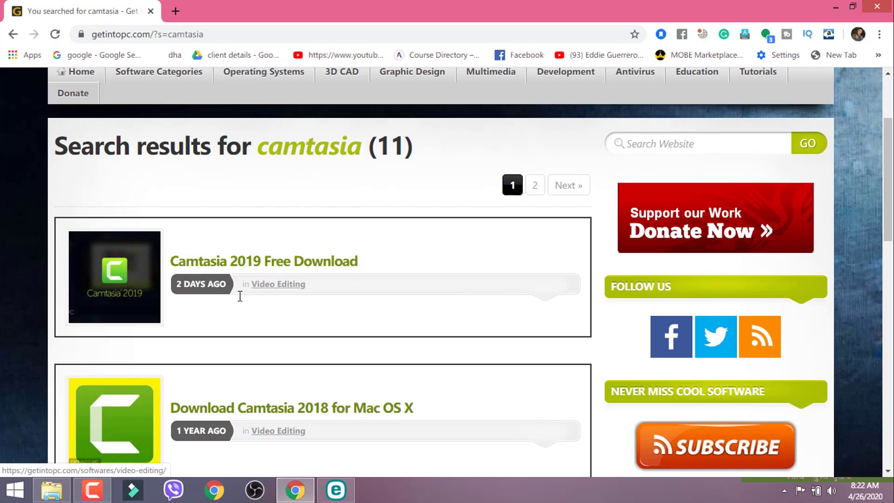
{"action": "scroll", "coordinate": [391, 326], "scroll_direction": "down", "scroll_amount": 2}
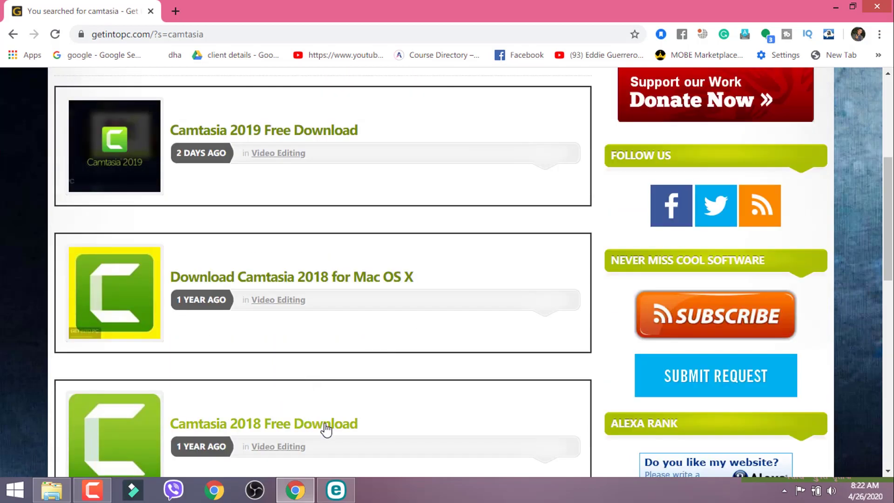
{"action": "scroll", "coordinate": [360, 415], "scroll_direction": "up", "scroll_amount": 1}
{"action": "scroll", "coordinate": [368, 407], "scroll_direction": "up", "scroll_amount": 2}
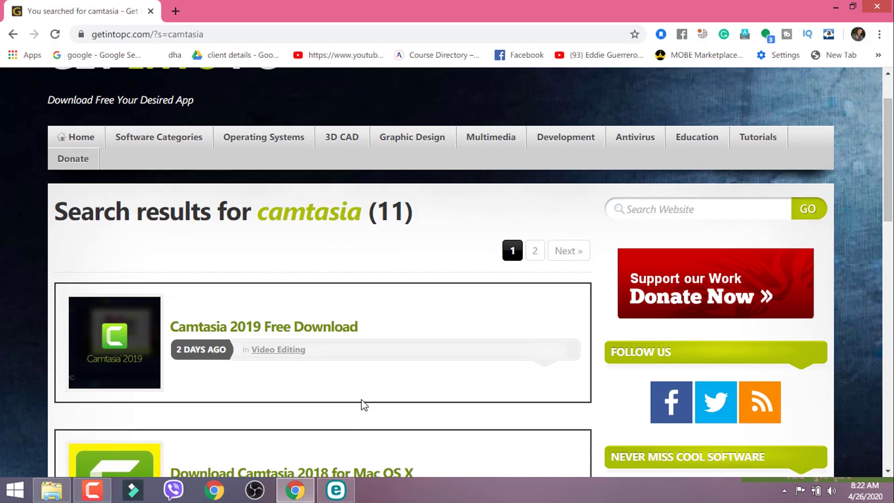
{"action": "scroll", "coordinate": [407, 316], "scroll_direction": "down", "scroll_amount": 1}
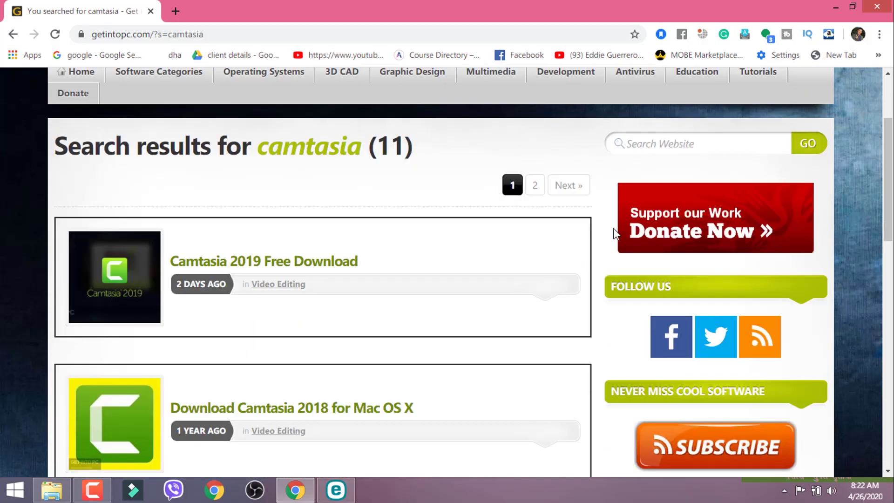
Minimize the browser, launch Camtasia 9 and start a new project, dismissing the antivirus notification
{"action": "left_click", "coordinate": [834, 10]}
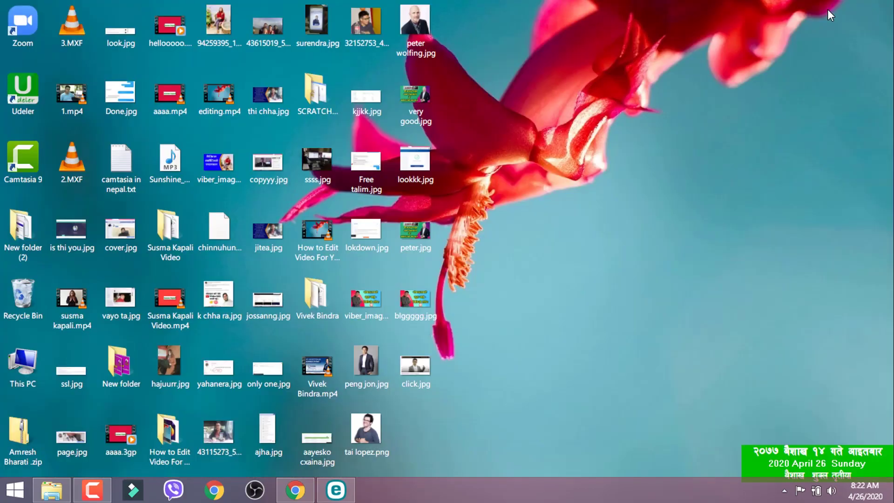
{"action": "double_click", "coordinate": [15, 158]}
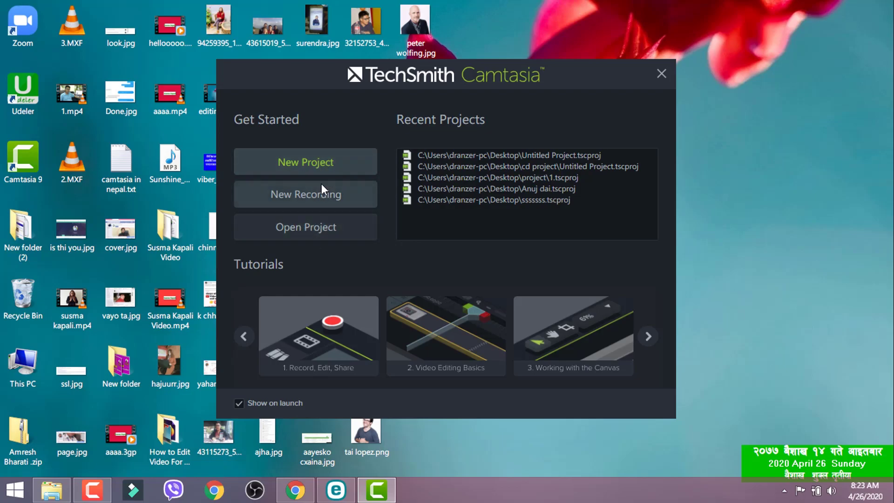
{"action": "left_click", "coordinate": [315, 163]}
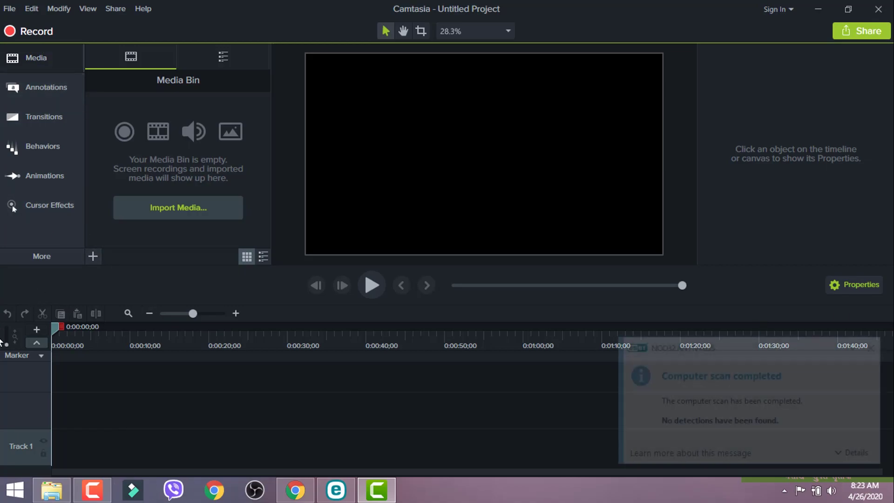
{"action": "left_click", "coordinate": [871, 350]}
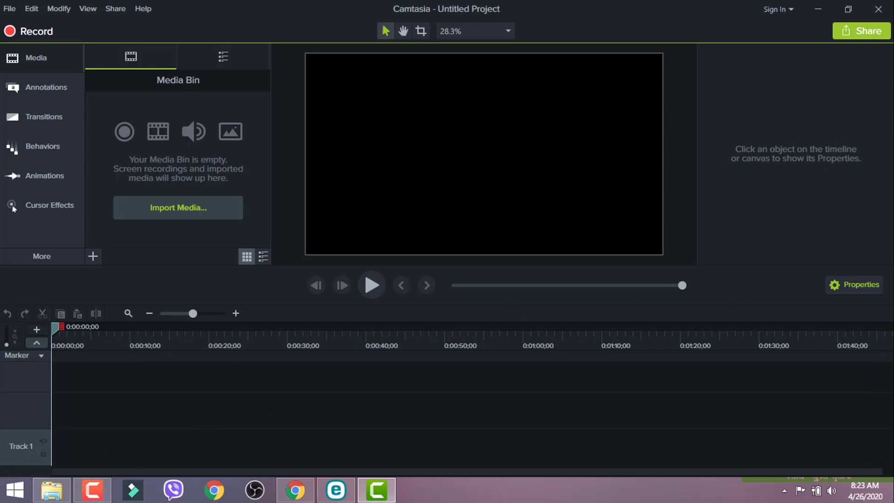
Start a media import and browse to the pixabay folder on the I: drive
{"action": "left_click", "coordinate": [157, 211]}
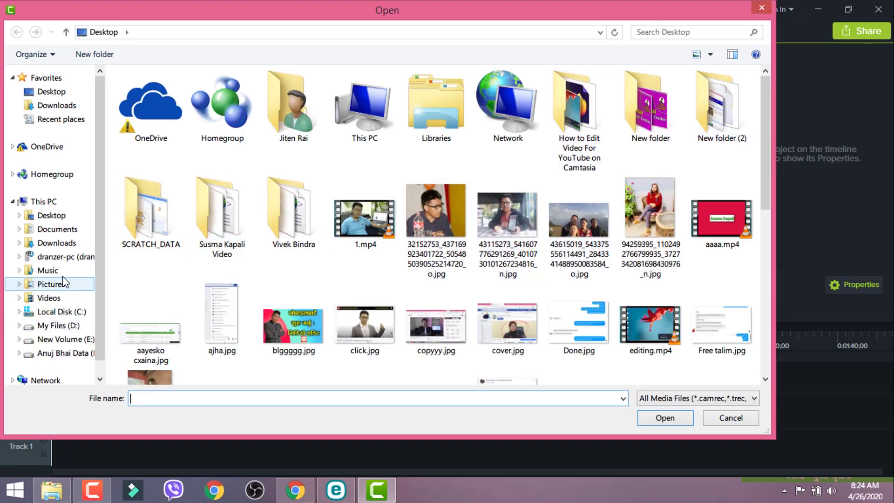
{"action": "left_click", "coordinate": [48, 204]}
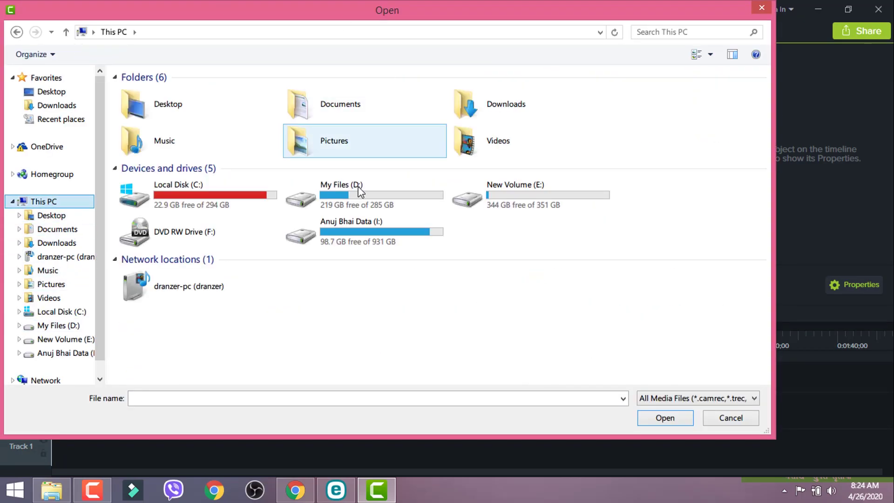
{"action": "double_click", "coordinate": [368, 228]}
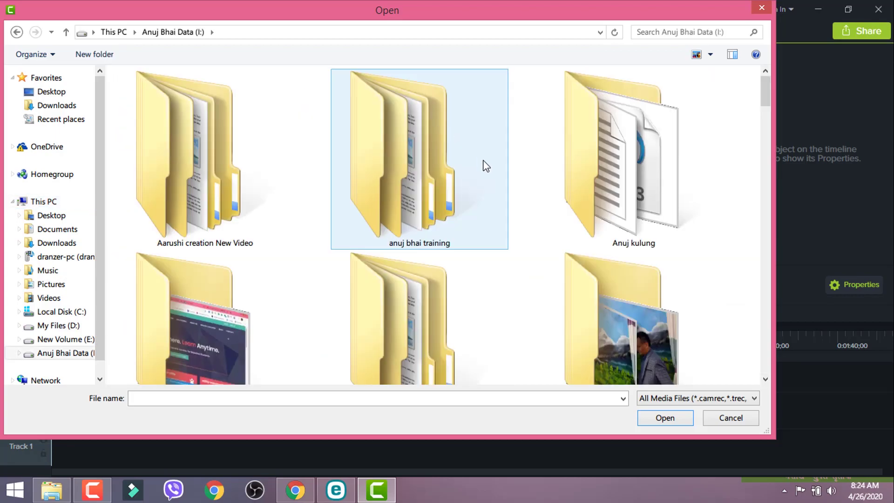
{"action": "scroll", "coordinate": [485, 166], "scroll_direction": "down", "scroll_amount": 2}
{"action": "scroll", "coordinate": [488, 164], "scroll_direction": "down", "scroll_amount": 3}
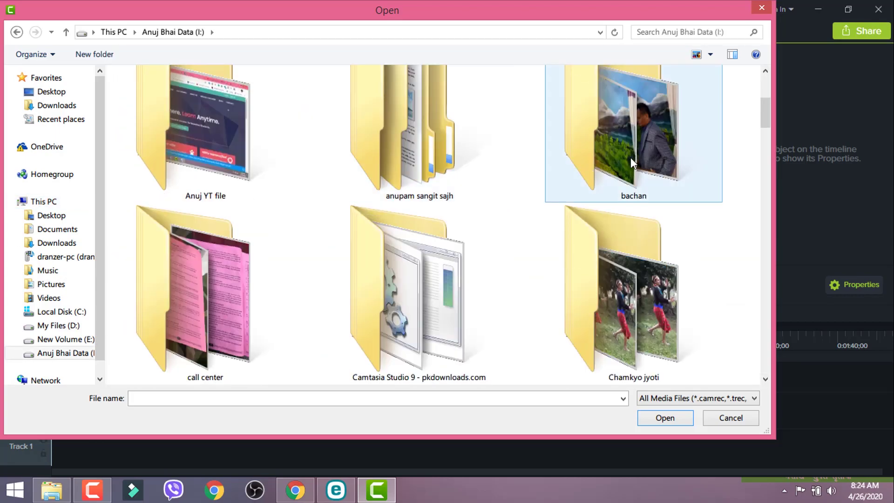
{"action": "scroll", "coordinate": [627, 163], "scroll_direction": "down", "scroll_amount": 3}
{"action": "scroll", "coordinate": [624, 173], "scroll_direction": "down", "scroll_amount": 3}
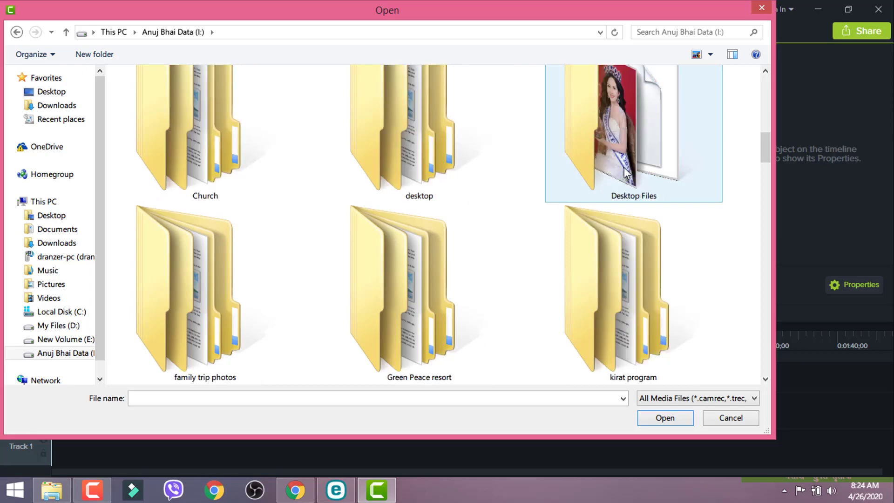
{"action": "scroll", "coordinate": [626, 173], "scroll_direction": "down", "scroll_amount": 3}
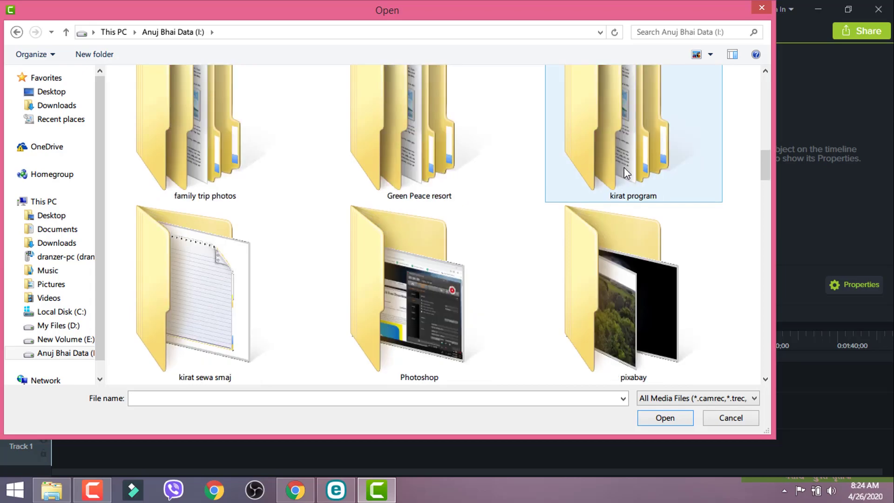
{"action": "double_click", "coordinate": [633, 269]}
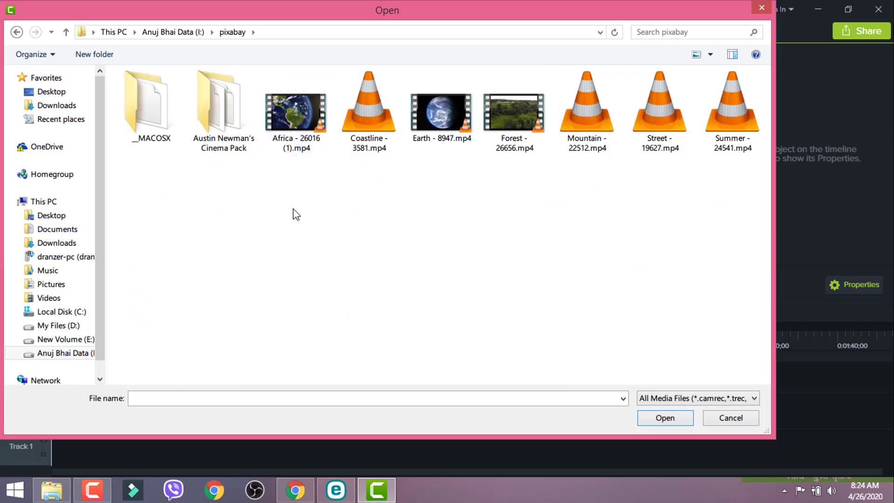
Import the Africa, Earth, Forest, Mountain, Street and Summer MP4 clips into the Media Bin, leaving out Coastline
{"action": "left_click_drag", "start_coordinate": [316, 156], "coordinate": [708, 73]}
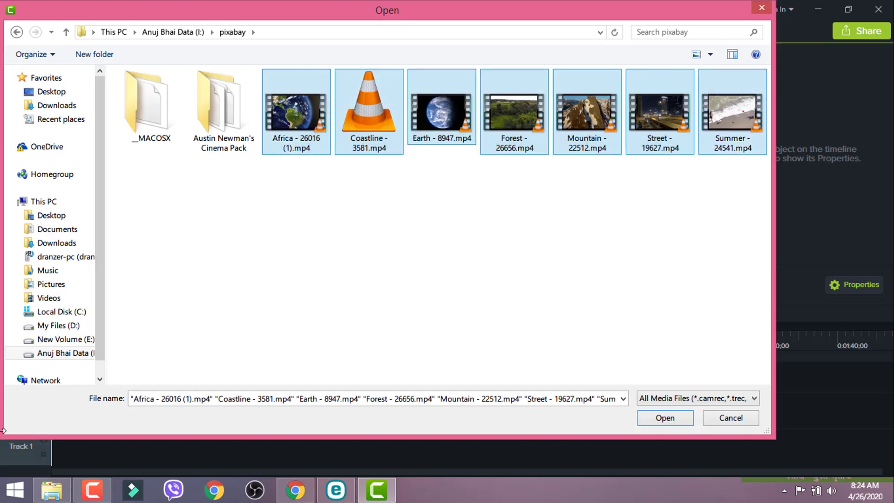
{"action": "left_click", "coordinate": [383, 140], "text": "ctrl"}
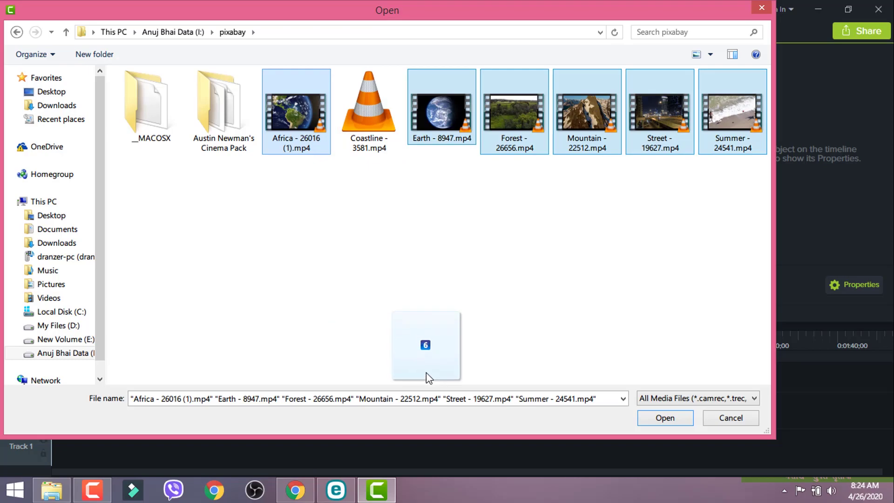
{"action": "left_click", "coordinate": [688, 425]}
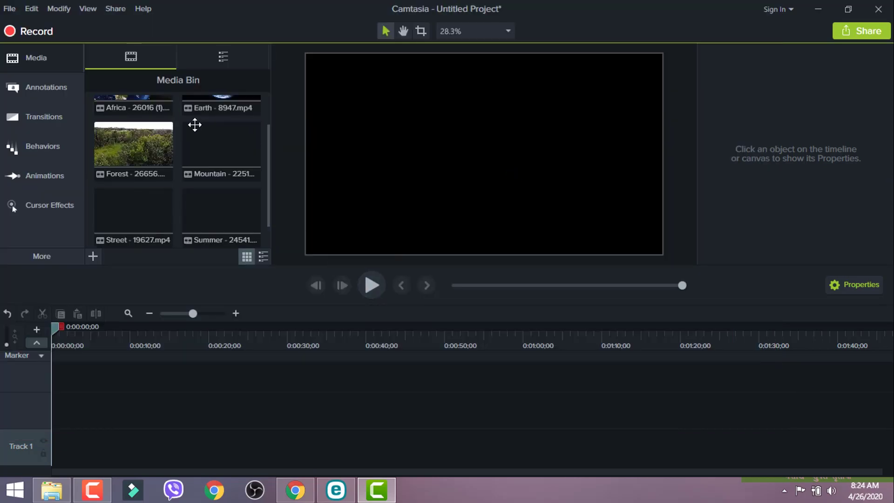
{"action": "scroll", "coordinate": [201, 168], "scroll_direction": "down", "scroll_amount": 2}
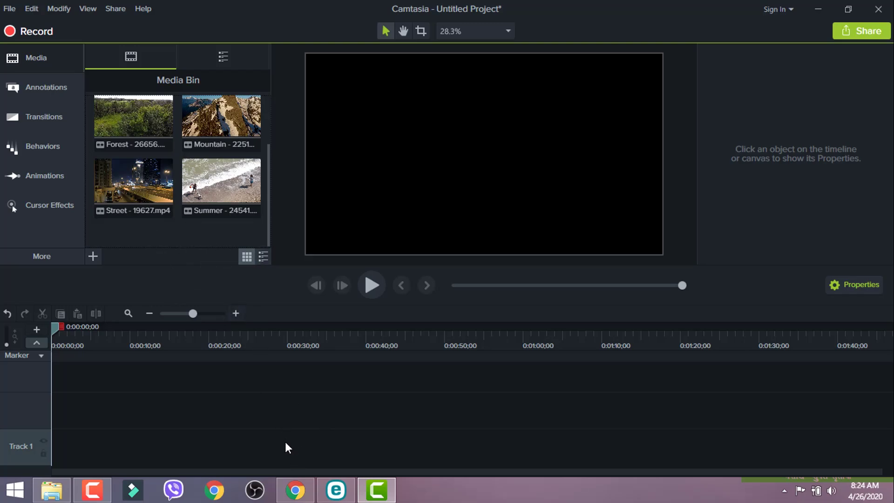
Switch back to Chrome and open youtube.com in place of the Camtasia search results
{"action": "left_click", "coordinate": [295, 490]}
{"action": "left_click", "coordinate": [181, 35]}
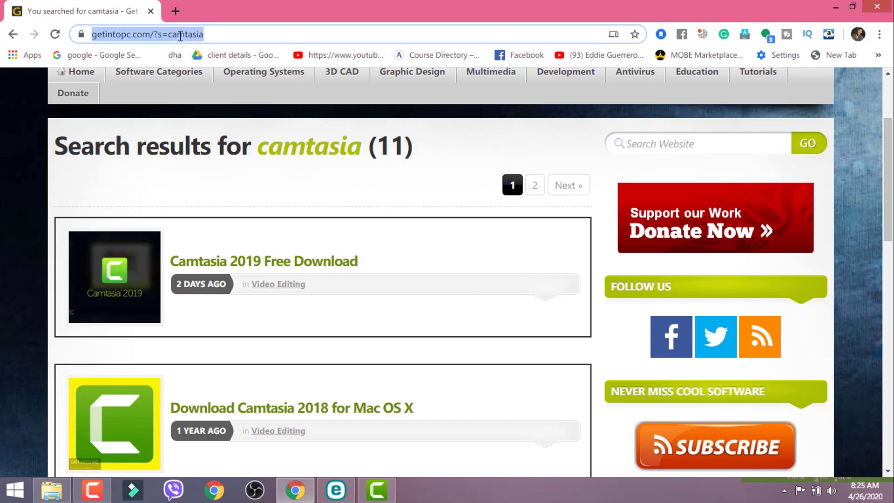
{"action": "type", "text": "you"}
{"action": "key", "text": "Return"}
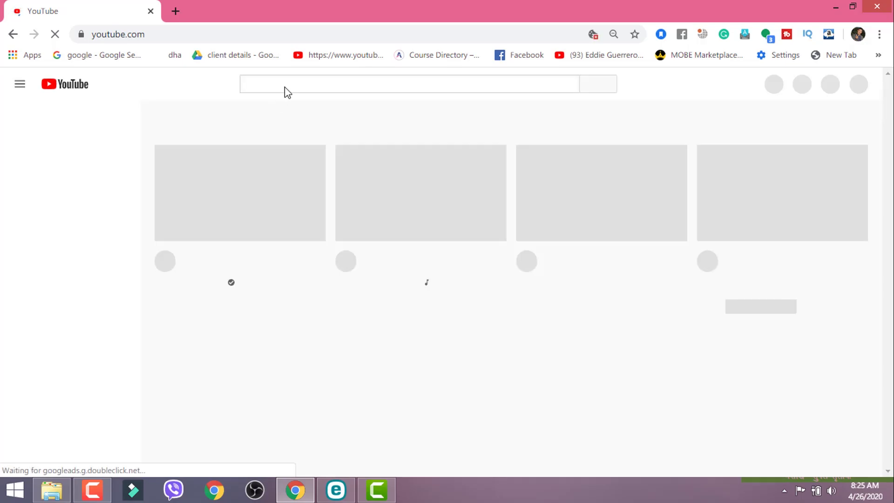
Search YouTube for "free audio" and look through the results
{"action": "left_click", "coordinate": [292, 84]}
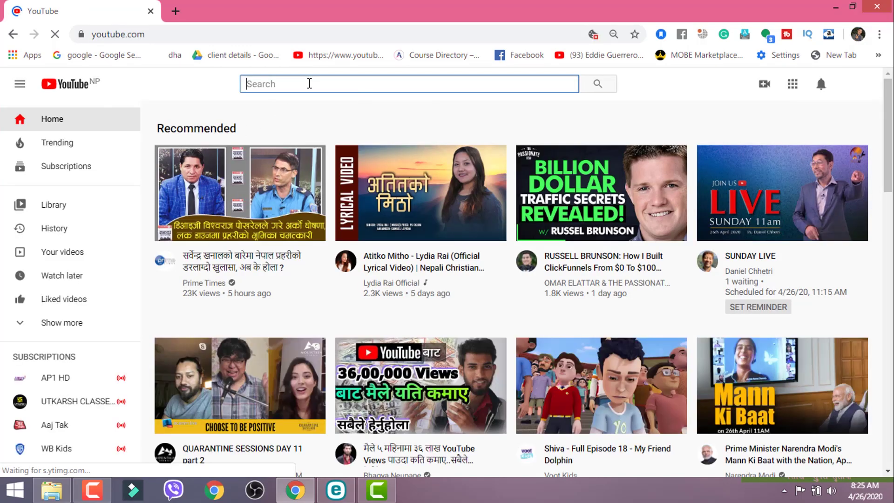
{"action": "type", "text": "free a"}
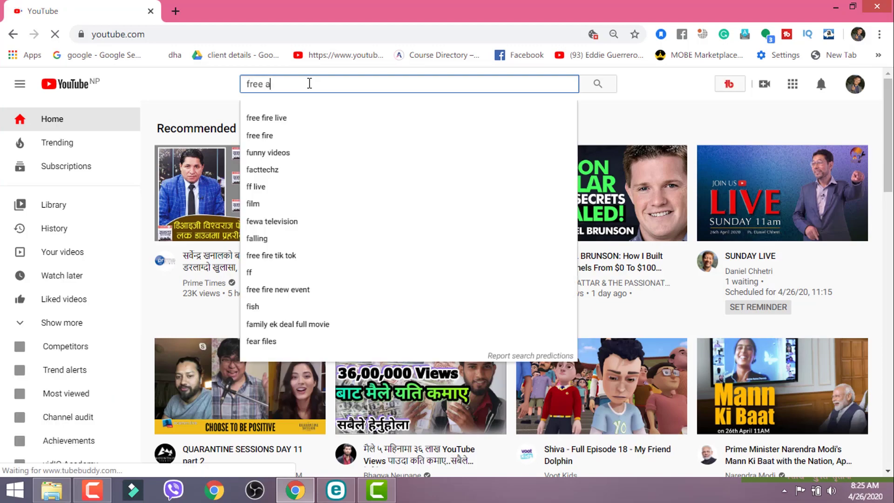
{"action": "type", "text": "udio"}
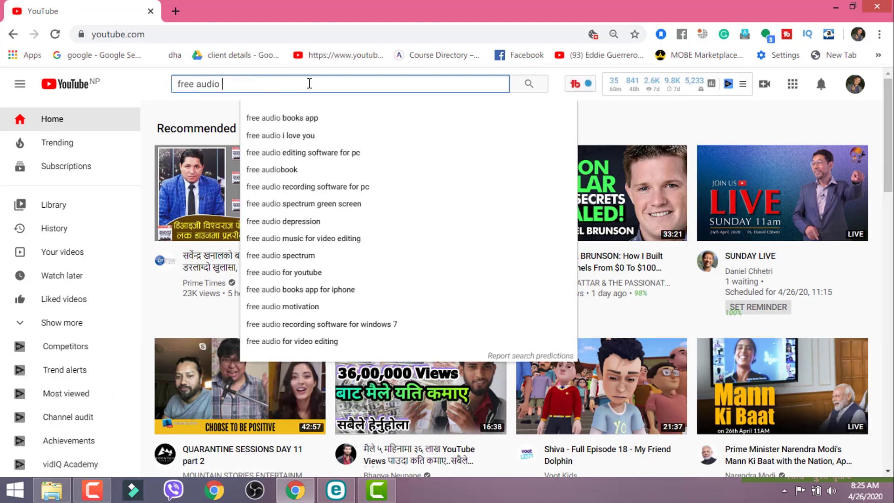
{"action": "key", "text": "Return"}
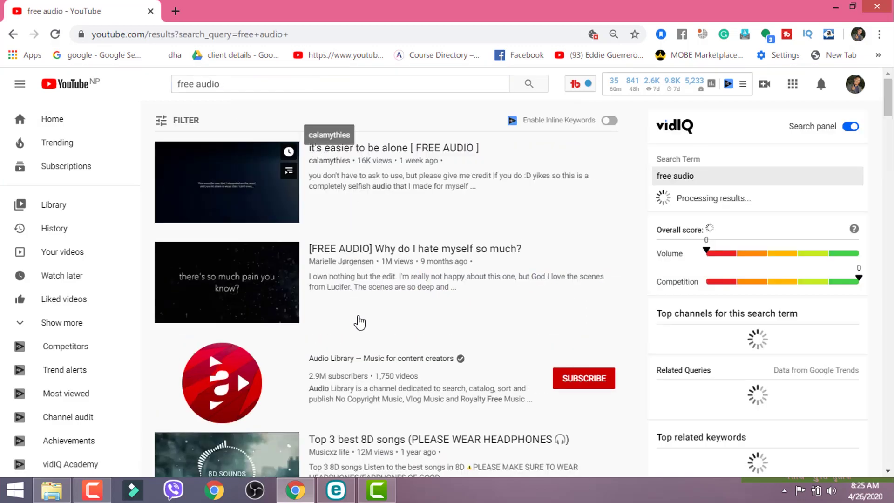
{"action": "scroll", "coordinate": [364, 340], "scroll_direction": "down", "scroll_amount": 2}
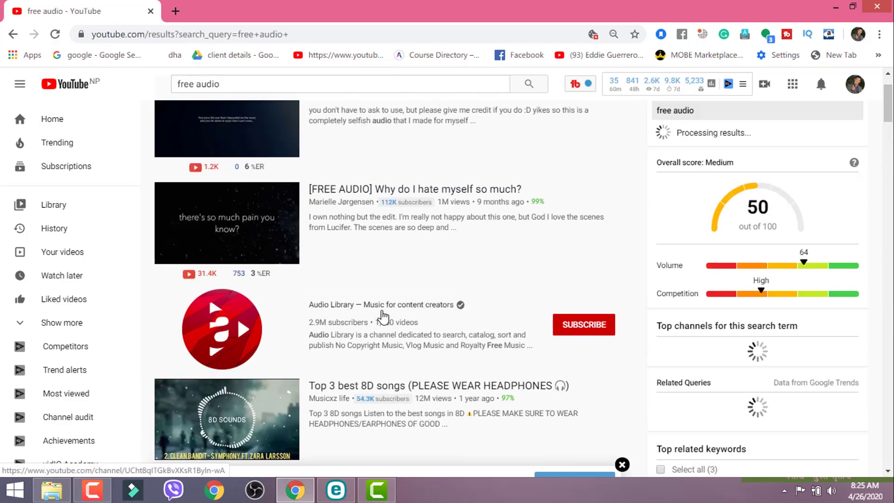
{"action": "scroll", "coordinate": [419, 313], "scroll_direction": "down", "scroll_amount": 2}
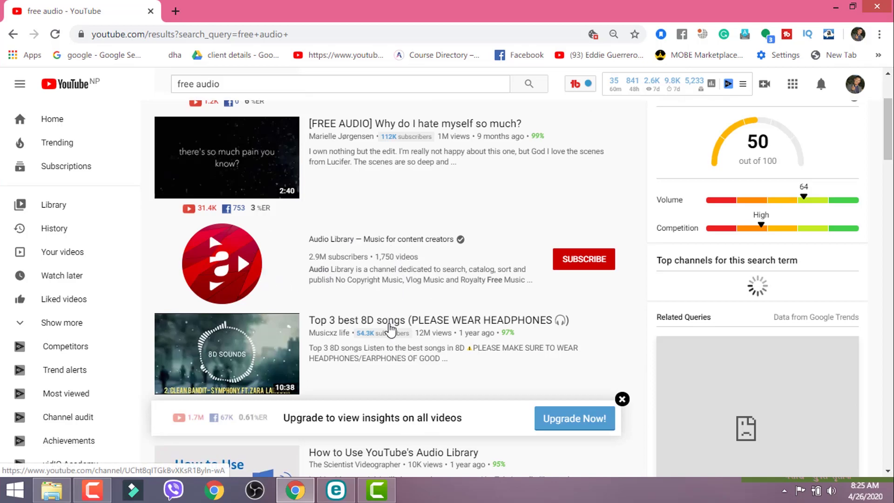
{"action": "scroll", "coordinate": [390, 330], "scroll_direction": "up", "scroll_amount": 4}
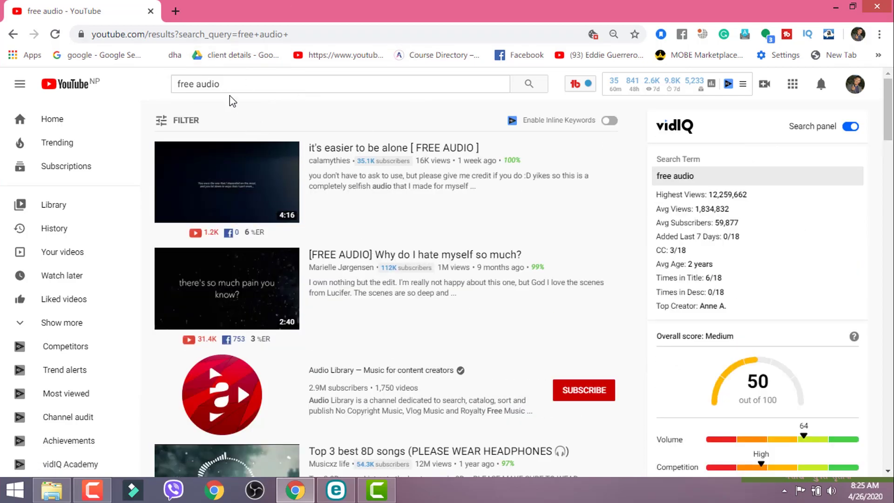
Open YouTube Studio for the channel and go from there to the Audio library
{"action": "left_click", "coordinate": [857, 88]}
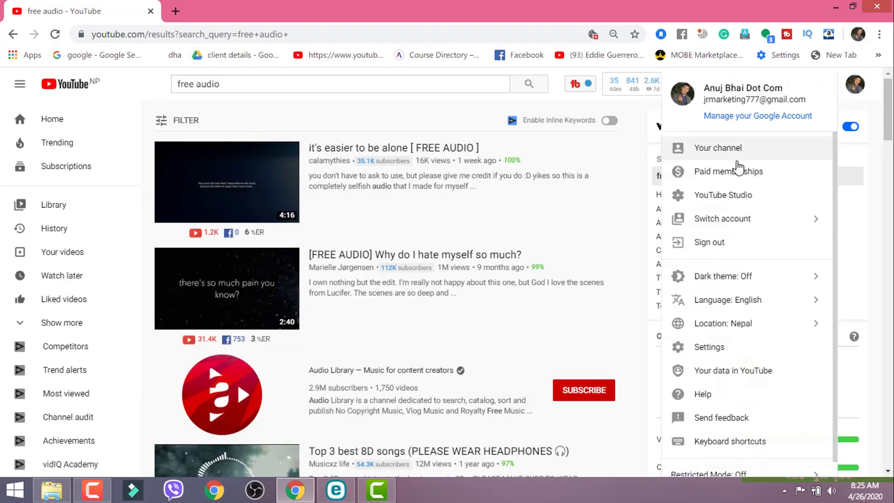
{"action": "left_click", "coordinate": [714, 200]}
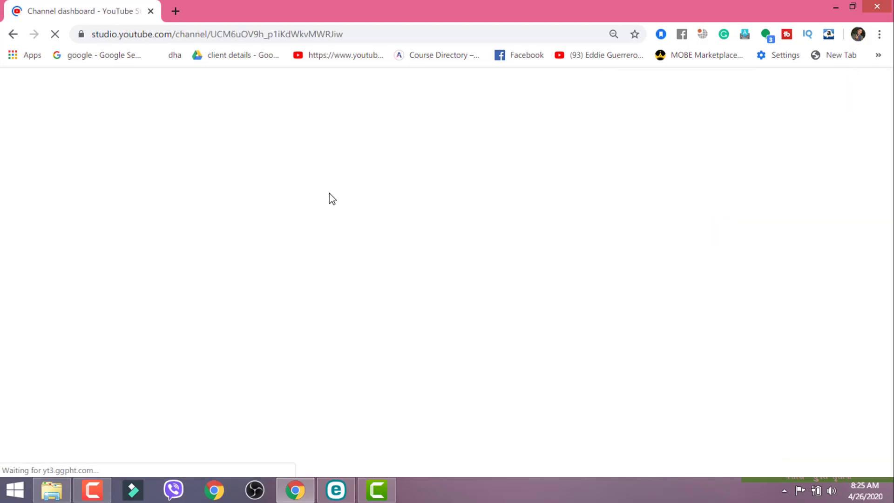
{"action": "scroll", "coordinate": [328, 198], "scroll_direction": "down", "scroll_amount": 7}
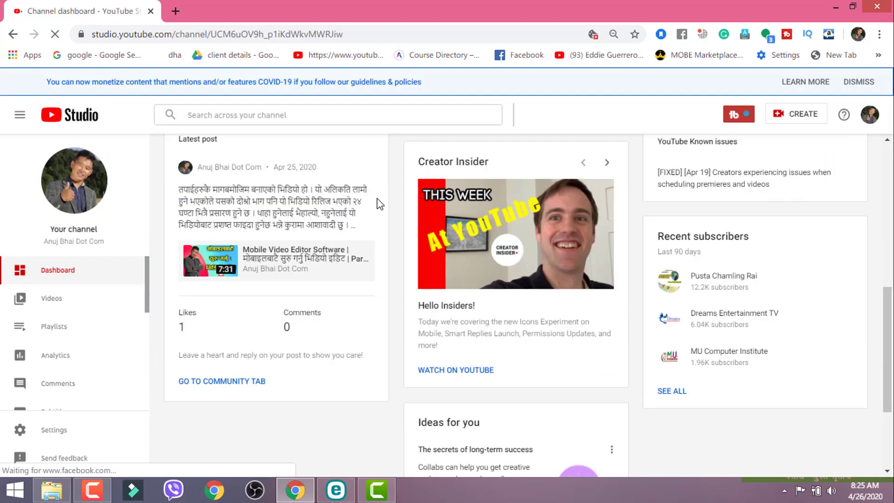
{"action": "scroll", "coordinate": [62, 342], "scroll_direction": "down", "scroll_amount": 6}
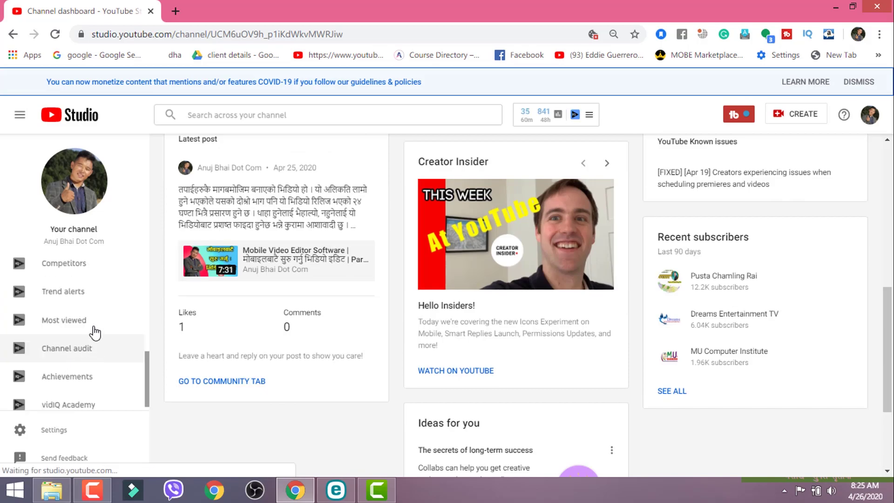
{"action": "scroll", "coordinate": [124, 309], "scroll_direction": "down", "scroll_amount": 1}
{"action": "scroll", "coordinate": [135, 311], "scroll_direction": "up", "scroll_amount": 7}
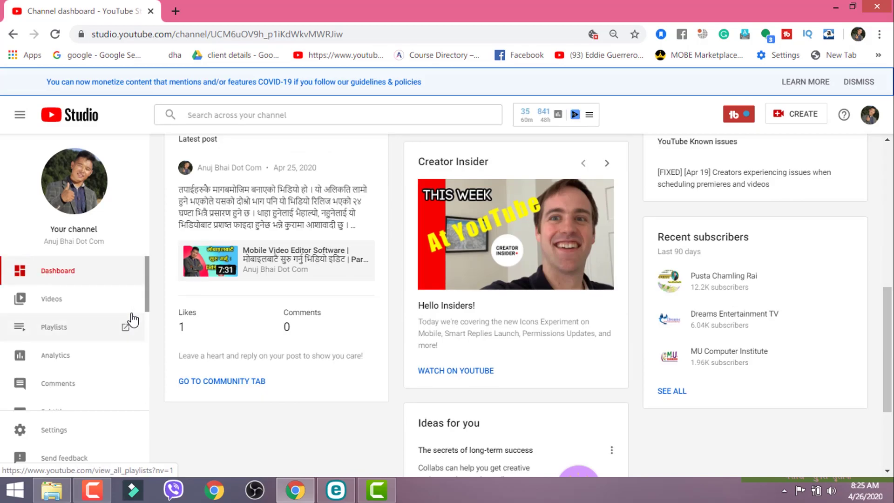
{"action": "scroll", "coordinate": [85, 311], "scroll_direction": "down", "scroll_amount": 3}
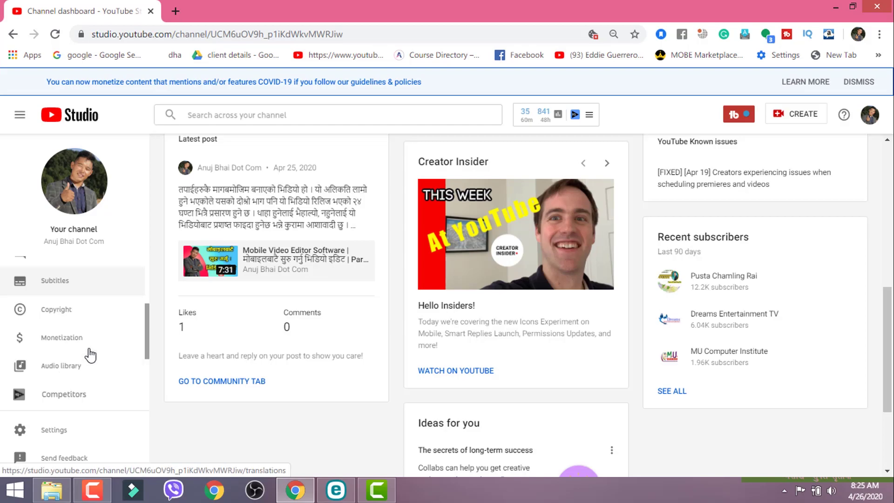
{"action": "scroll", "coordinate": [91, 358], "scroll_direction": "down", "scroll_amount": 1}
{"action": "left_click", "coordinate": [79, 301]}
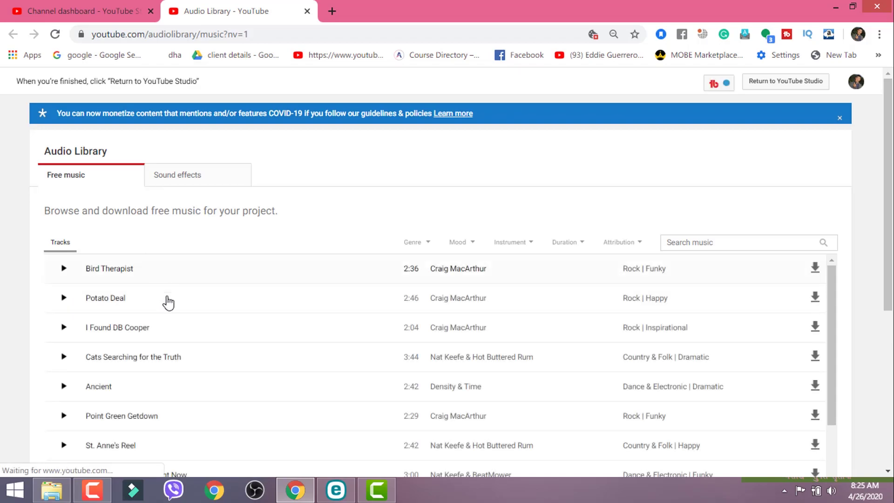
Preview the free tracks Bird Therapist and Potato Deal, then download Potato Deal and stop its playback
{"action": "left_click", "coordinate": [65, 269]}
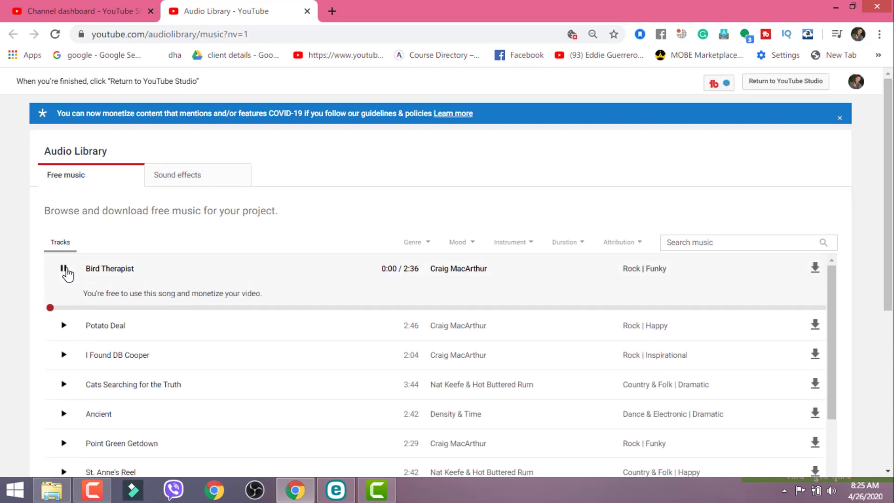
{"action": "scroll", "coordinate": [81, 303], "scroll_direction": "down", "scroll_amount": 2}
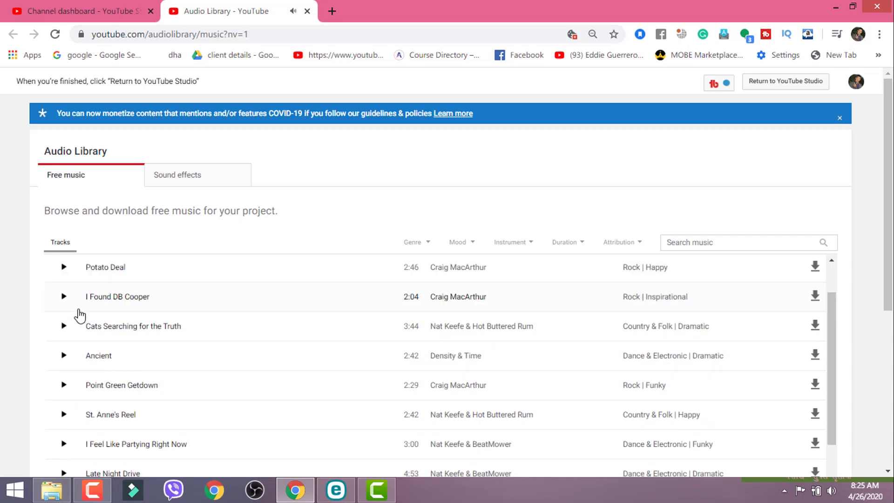
{"action": "left_click", "coordinate": [63, 267]}
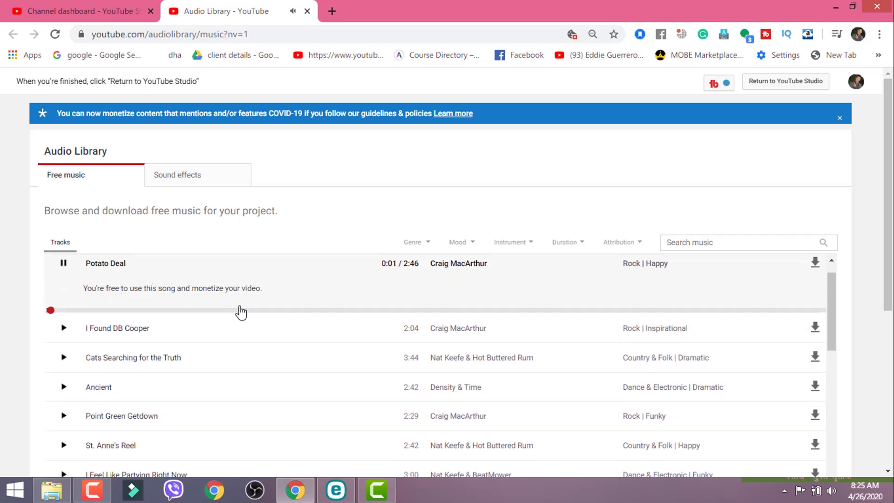
{"action": "scroll", "coordinate": [703, 312], "scroll_direction": "up", "scroll_amount": 1}
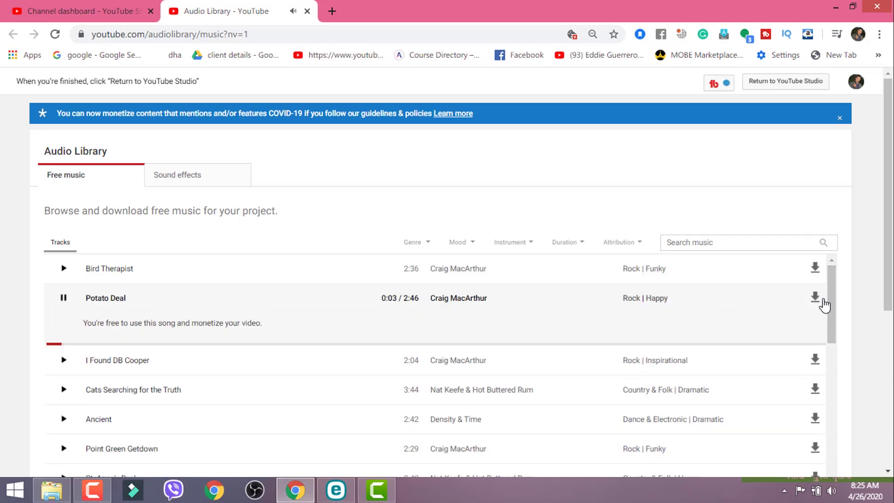
{"action": "left_click", "coordinate": [818, 301]}
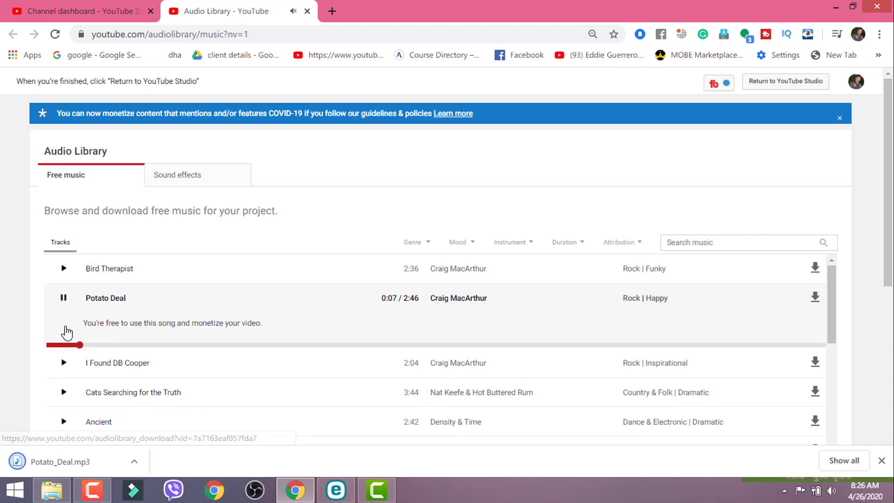
{"action": "left_click", "coordinate": [63, 299]}
Show the downloaded Potato_Deal.mp3 in its folder and add it to the Camtasia Media Bin
{"action": "left_click", "coordinate": [134, 462]}
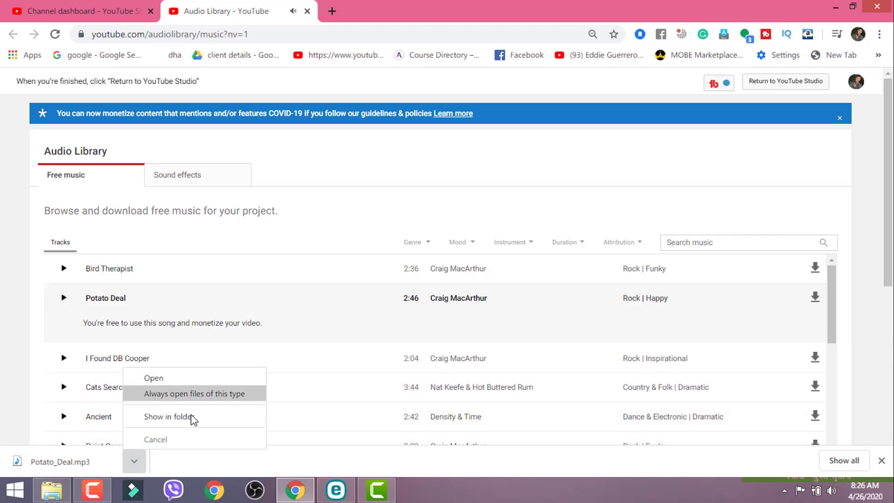
{"action": "left_click", "coordinate": [194, 417]}
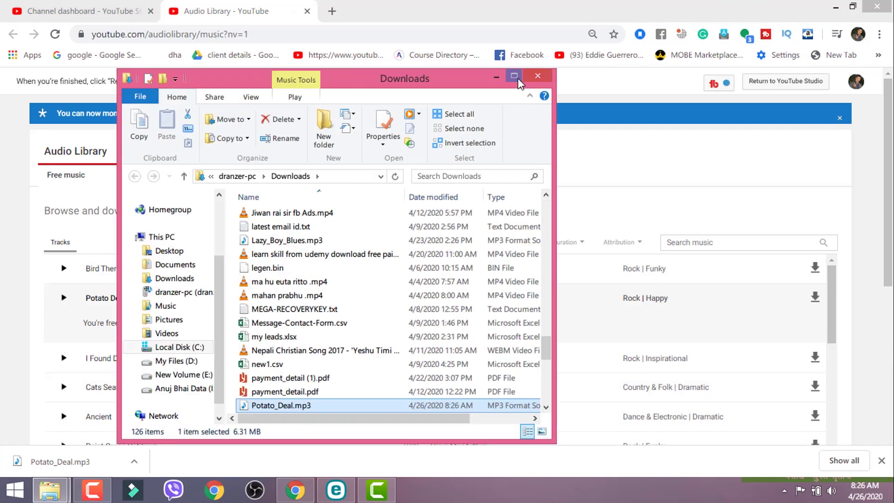
{"action": "left_click", "coordinate": [515, 76]}
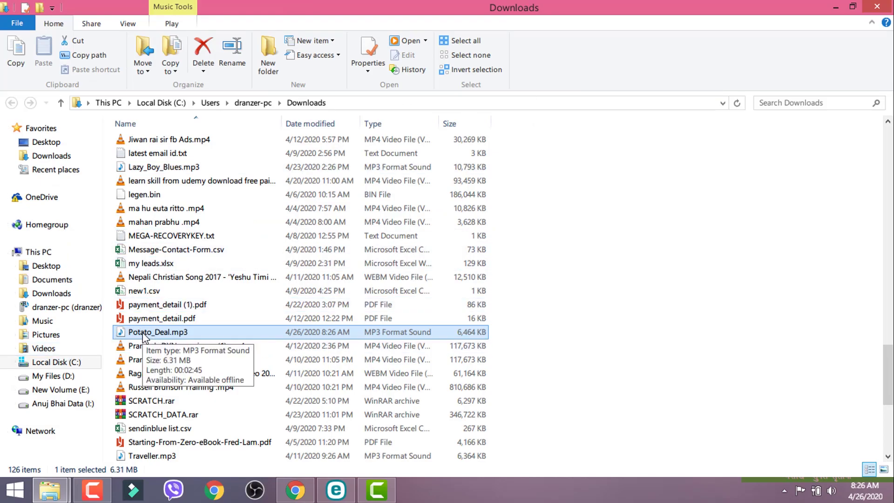
{"action": "left_click_drag", "start_coordinate": [143, 336], "coordinate": [382, 244]}
{"action": "left_click_drag", "start_coordinate": [137, 221], "coordinate": [148, 222]}
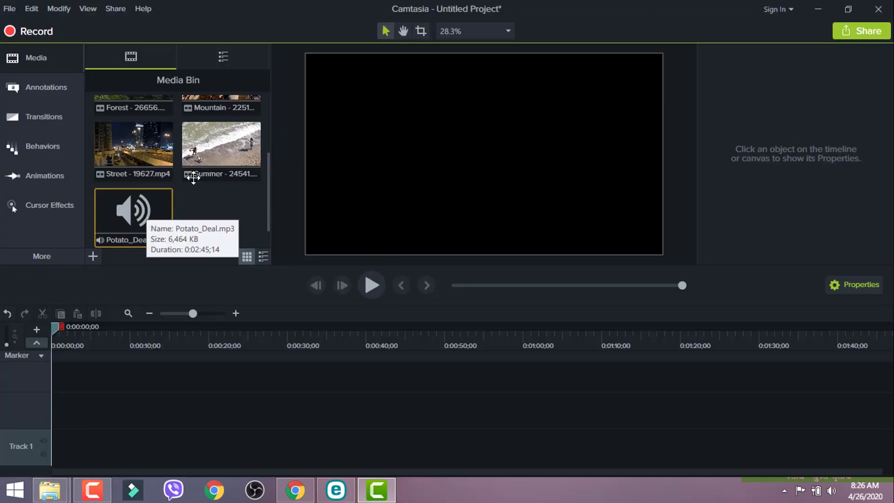
Place the Africa clip at the start of Track 2 and the Earth clip directly after it
{"action": "scroll", "coordinate": [193, 177], "scroll_direction": "up", "scroll_amount": 3}
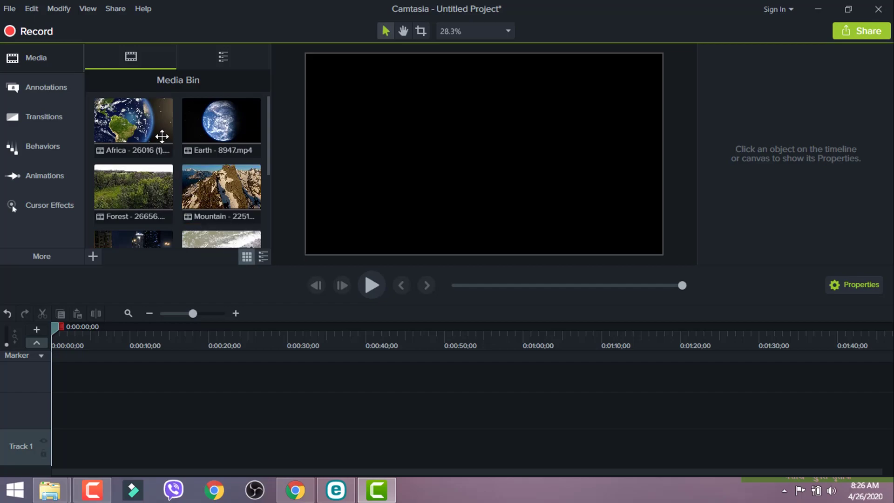
{"action": "left_click", "coordinate": [160, 135]}
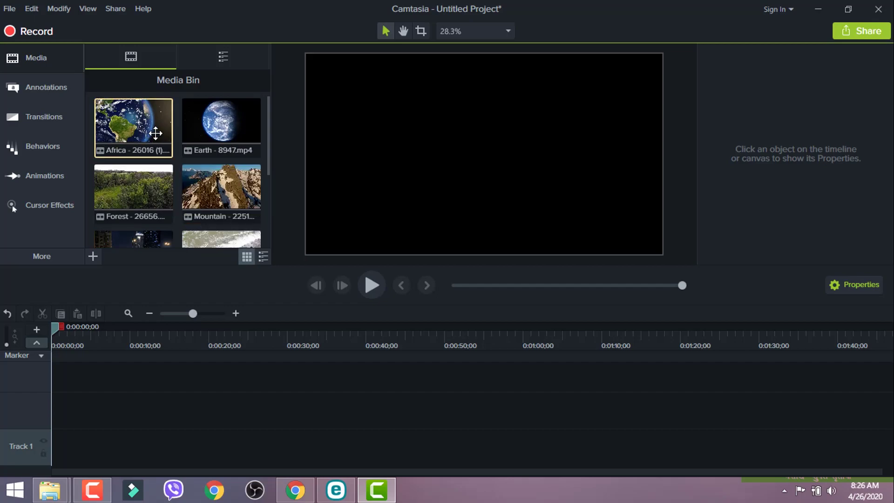
{"action": "mouse_move", "coordinate": [130, 127]}
{"action": "left_mouse_down"}
{"action": "mouse_move", "coordinate": [130, 313]}
{"action": "mouse_move", "coordinate": [98, 402]}
{"action": "mouse_move", "coordinate": [70, 394]}
{"action": "left_mouse_up"}
{"action": "left_click_drag", "start_coordinate": [222, 126], "coordinate": [529, 406]}
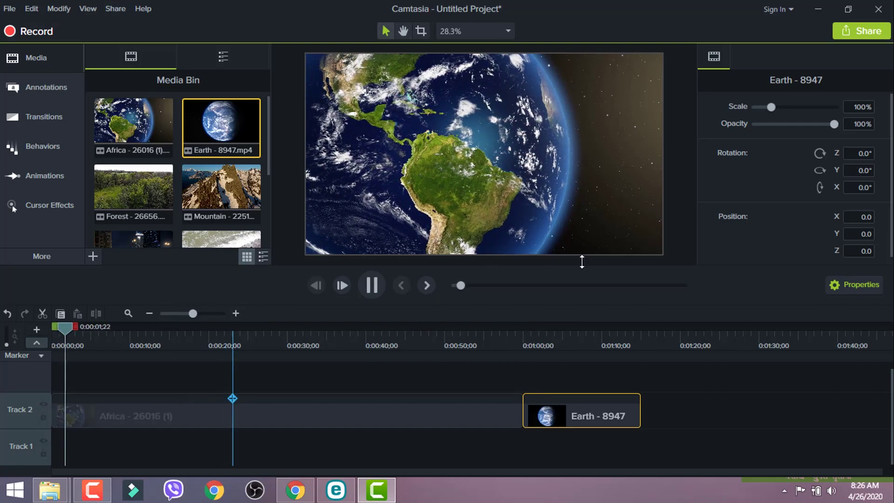
Pause the preview, select the Africa clip and scrub through it to about 0:00:30
{"action": "scroll", "coordinate": [251, 198], "scroll_direction": "down", "scroll_amount": 2}
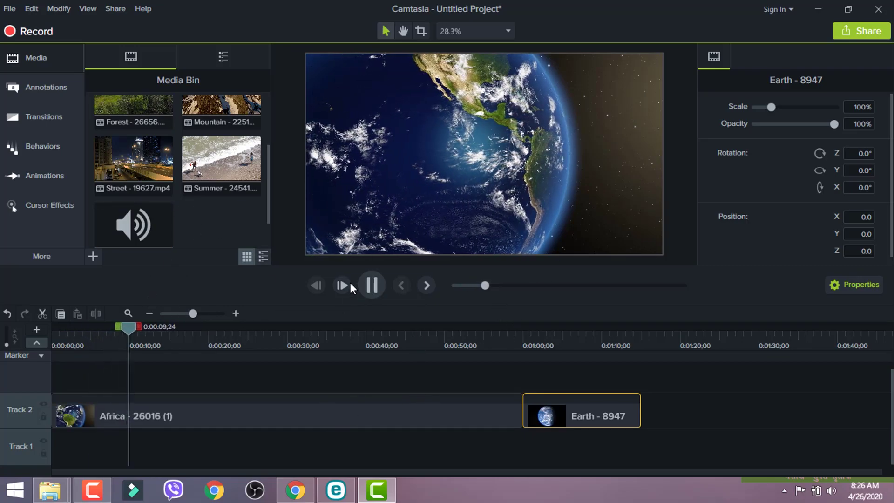
{"action": "left_click", "coordinate": [381, 288]}
{"action": "left_click_drag", "start_coordinate": [127, 327], "coordinate": [146, 396]}
{"action": "left_click", "coordinate": [180, 418]}
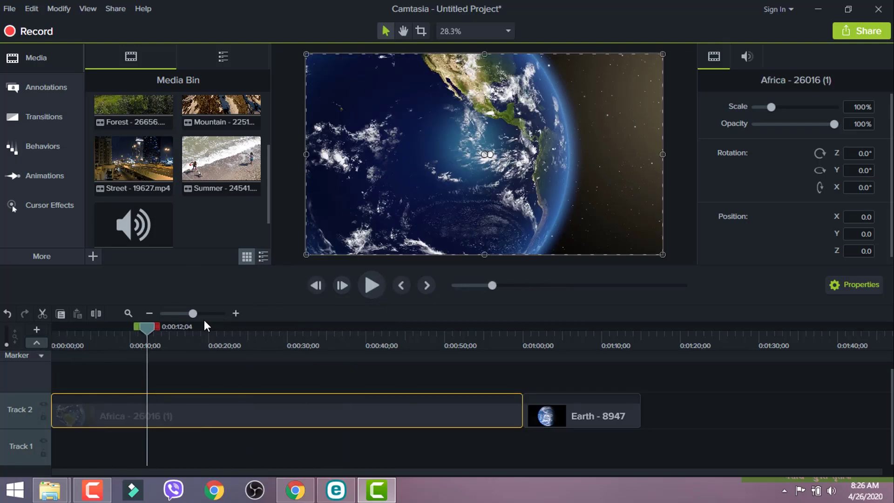
{"action": "left_click_drag", "start_coordinate": [158, 327], "coordinate": [289, 401]}
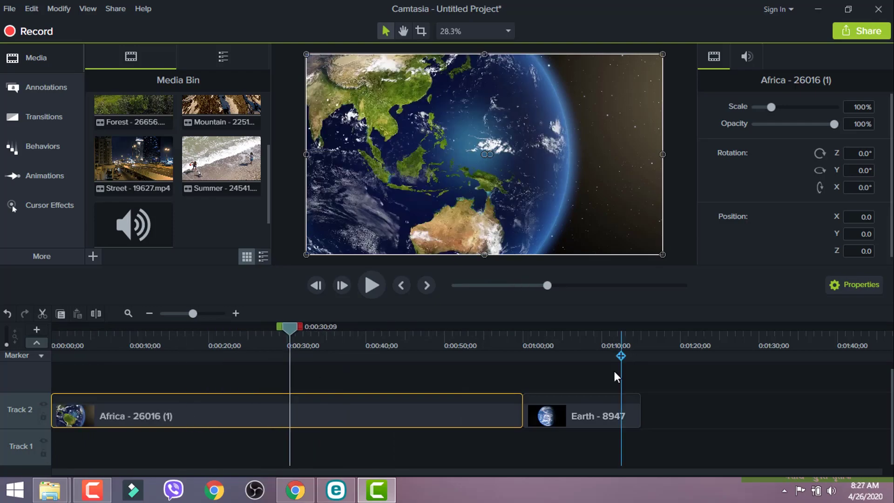
Add a marker over the Earth clip at 0:01:10;27 and reselect the Africa clip
{"action": "left_click", "coordinate": [627, 409]}
{"action": "left_click", "coordinate": [356, 424]}
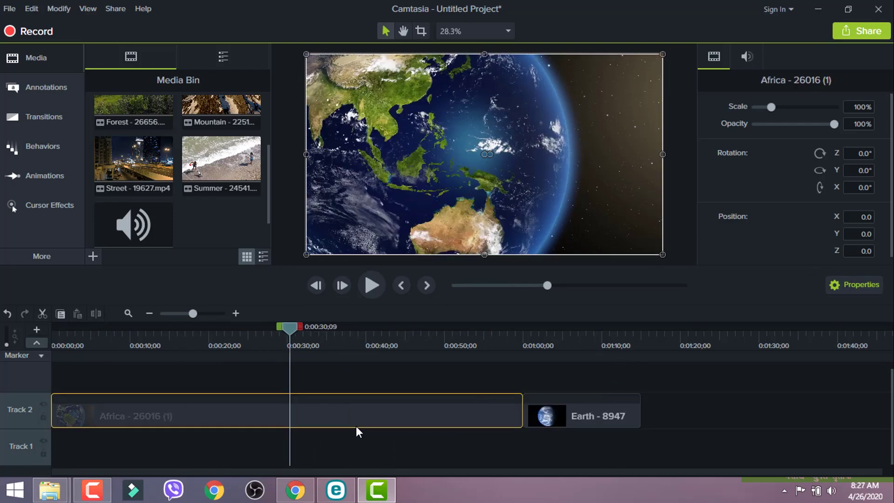
{"action": "left_click", "coordinate": [608, 399]}
{"action": "left_click", "coordinate": [385, 411]}
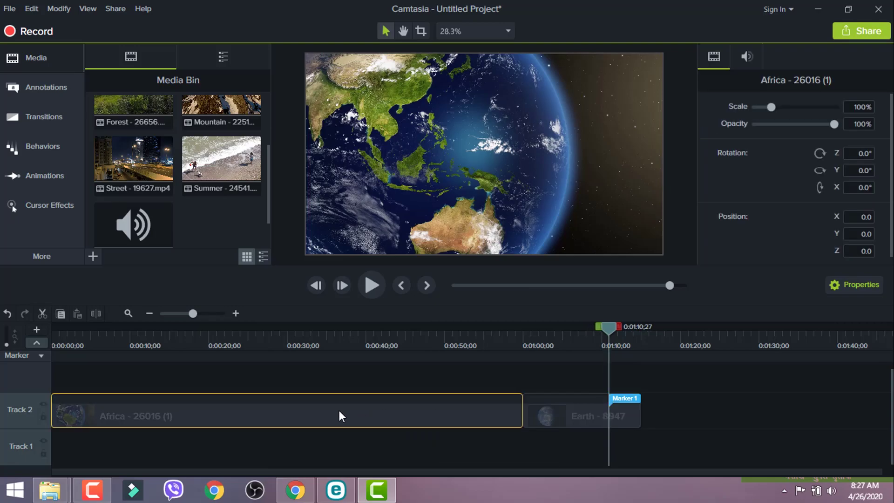
Split the Africa clip on Track 2 at 0:00:11;16 and select its first part
{"action": "left_click_drag", "start_coordinate": [582, 331], "coordinate": [237, 376]}
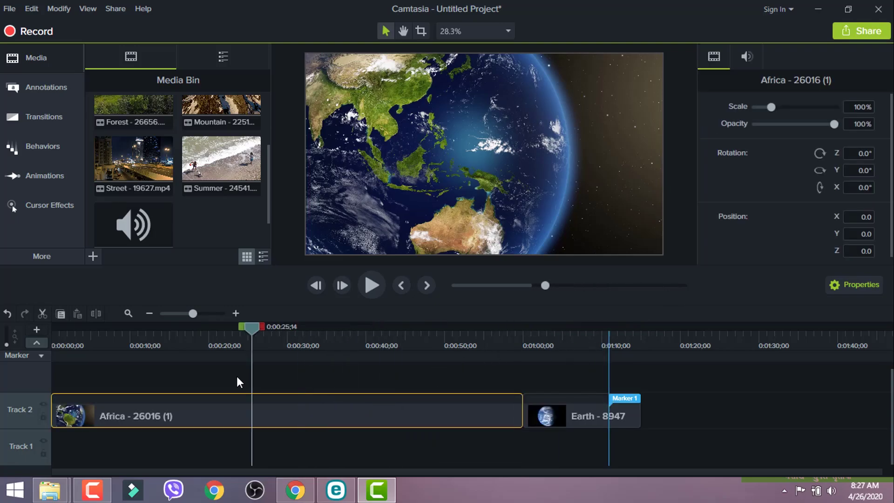
{"action": "mouse_move", "coordinate": [609, 398]}
{"action": "left_mouse_down"}
{"action": "mouse_move", "coordinate": [32, 356]}
{"action": "mouse_move", "coordinate": [163, 379]}
{"action": "mouse_move", "coordinate": [141, 378]}
{"action": "left_mouse_up"}
{"action": "left_click", "coordinate": [188, 417]}
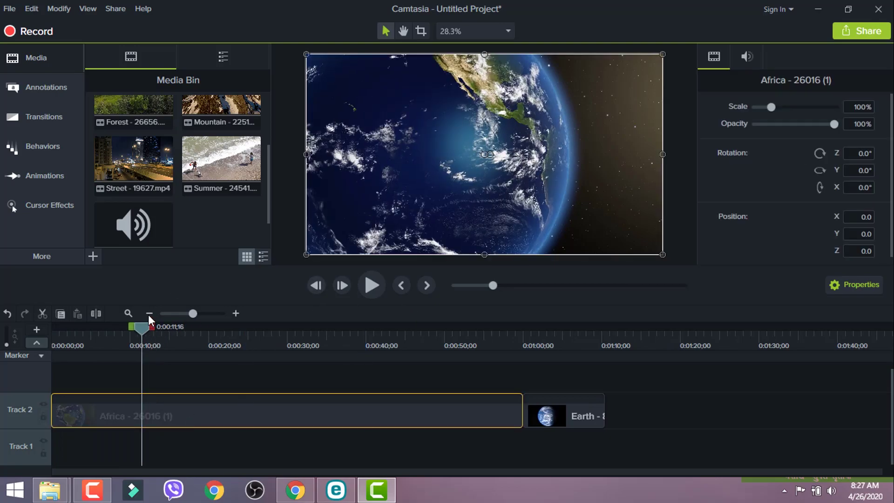
{"action": "left_click", "coordinate": [97, 314]}
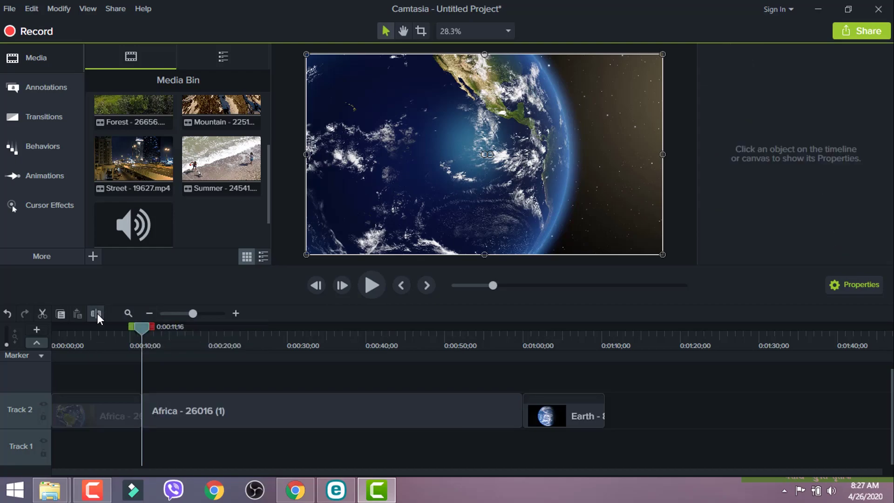
{"action": "left_click", "coordinate": [135, 414]}
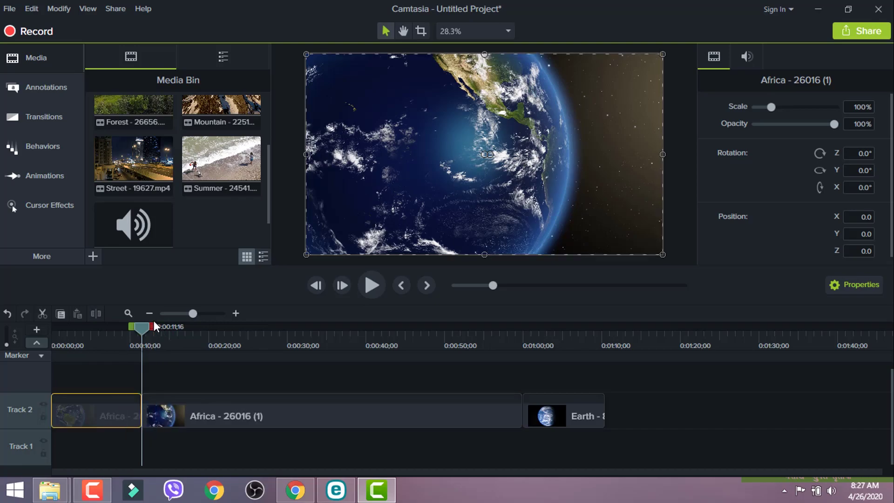
Delete the second part of the Africa clip and move the Earth clip directly after the remaining part on Track 2
{"action": "left_click_drag", "start_coordinate": [143, 334], "coordinate": [331, 404]}
{"action": "left_click", "coordinate": [343, 412]}
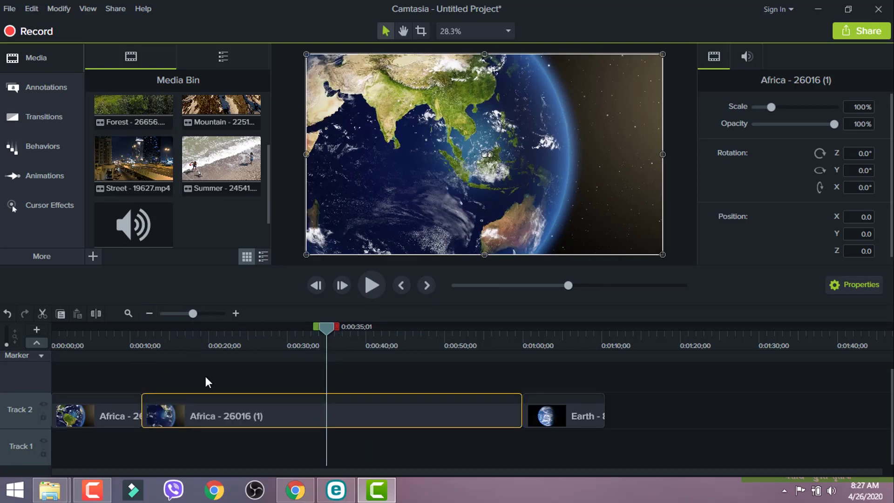
{"action": "key", "text": "Delete"}
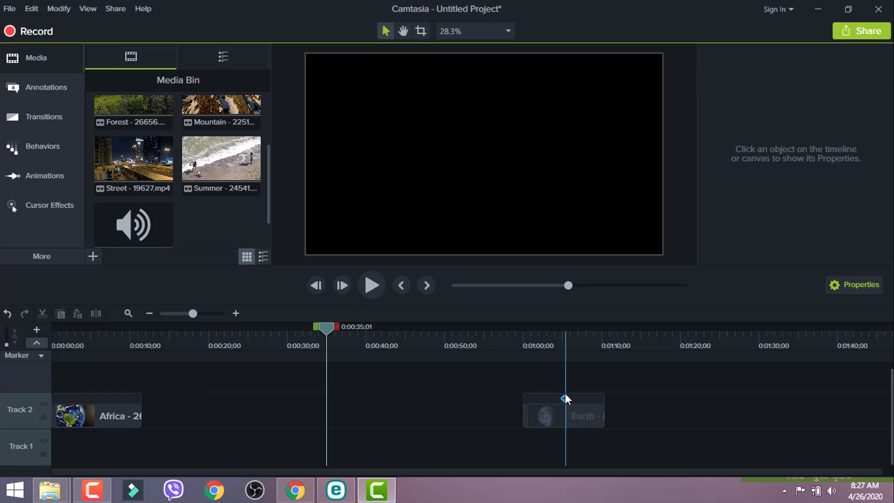
{"action": "left_click_drag", "start_coordinate": [564, 413], "coordinate": [186, 417]}
Add the Summer clip directly after the Earth clip, split it at 0:00:33;14 and delete its second part
{"action": "left_click_drag", "start_coordinate": [219, 172], "coordinate": [228, 415]}
{"action": "left_click_drag", "start_coordinate": [325, 329], "coordinate": [312, 365]}
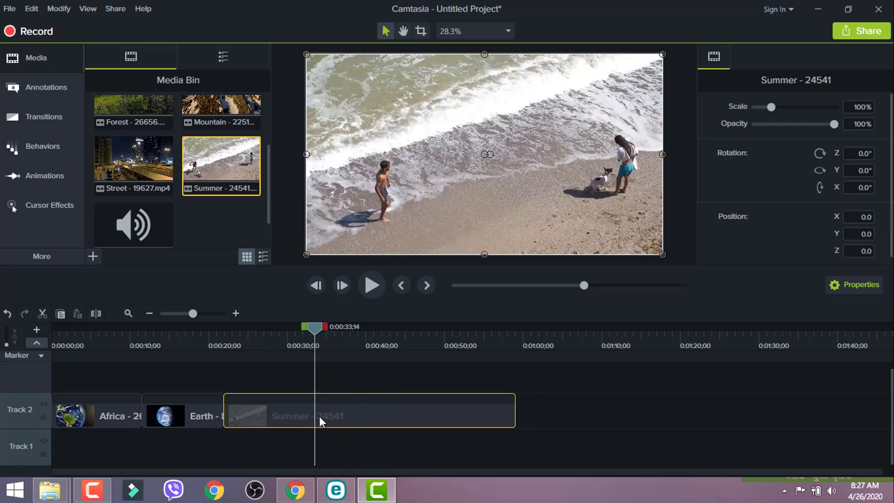
{"action": "left_click", "coordinate": [100, 314]}
{"action": "left_click", "coordinate": [352, 406]}
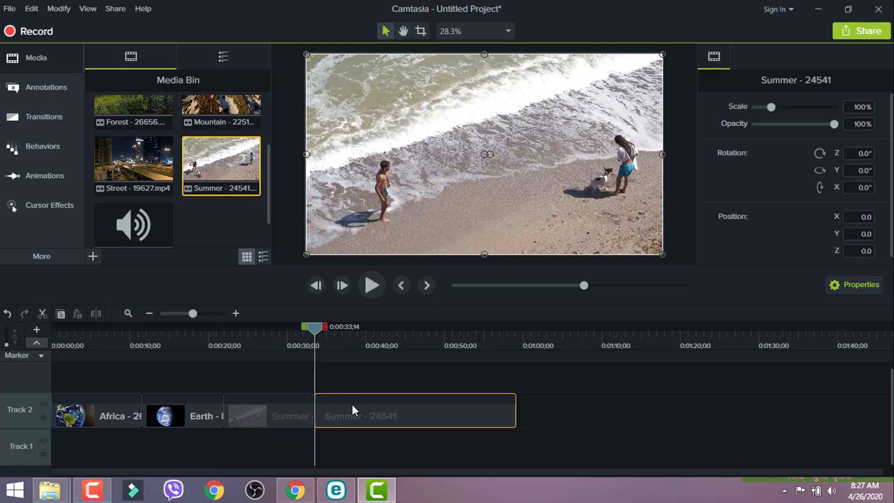
{"action": "key", "text": "Delete"}
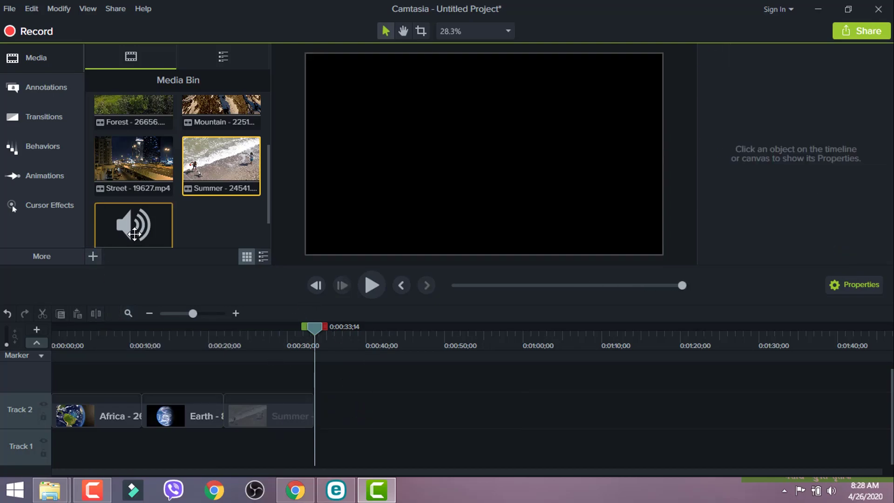
Play the arranged clips from the start of the timeline, skipping ahead to check the transitions to Earth and Summer
{"action": "left_click_drag", "start_coordinate": [315, 328], "coordinate": [20, 374]}
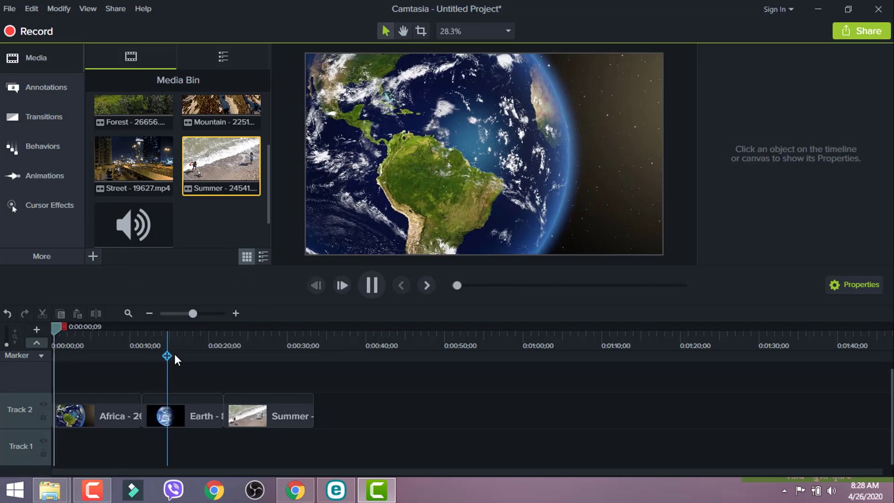
{"action": "left_click_drag", "start_coordinate": [69, 327], "coordinate": [125, 350]}
{"action": "key", "text": "space"}
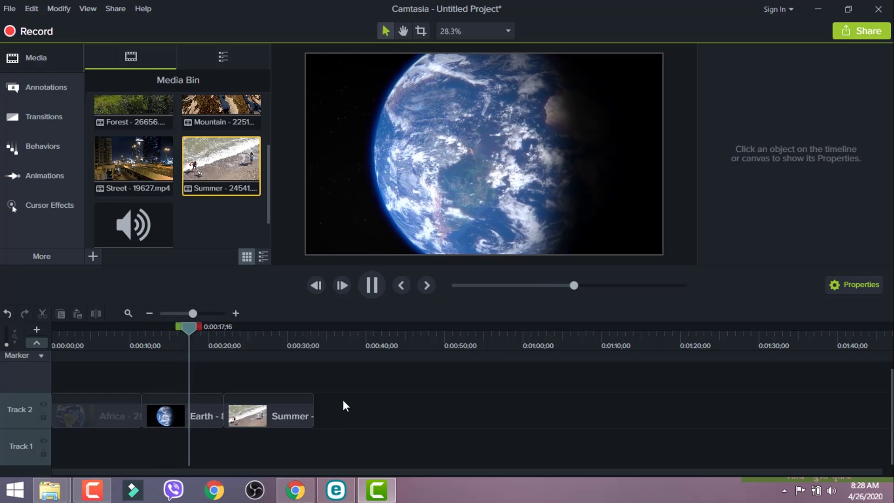
{"action": "left_click_drag", "start_coordinate": [201, 326], "coordinate": [232, 350]}
{"action": "key", "text": "space"}
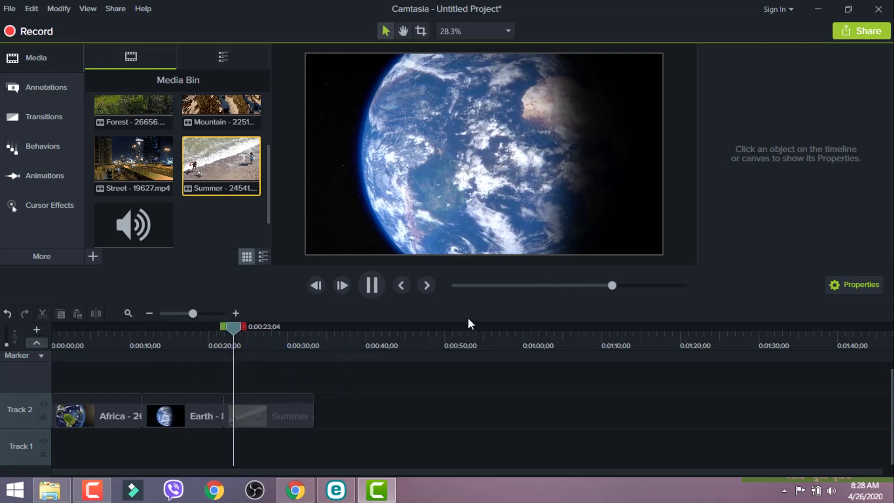
Add the Street clip directly after the Summer clip on Track 2
{"action": "scroll", "coordinate": [193, 233], "scroll_direction": "up", "scroll_amount": 1}
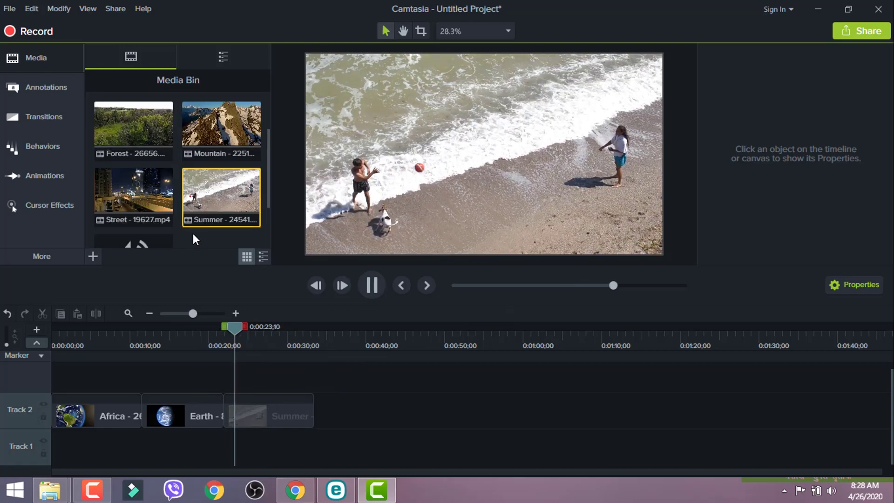
{"action": "left_click_drag", "start_coordinate": [161, 204], "coordinate": [312, 411]}
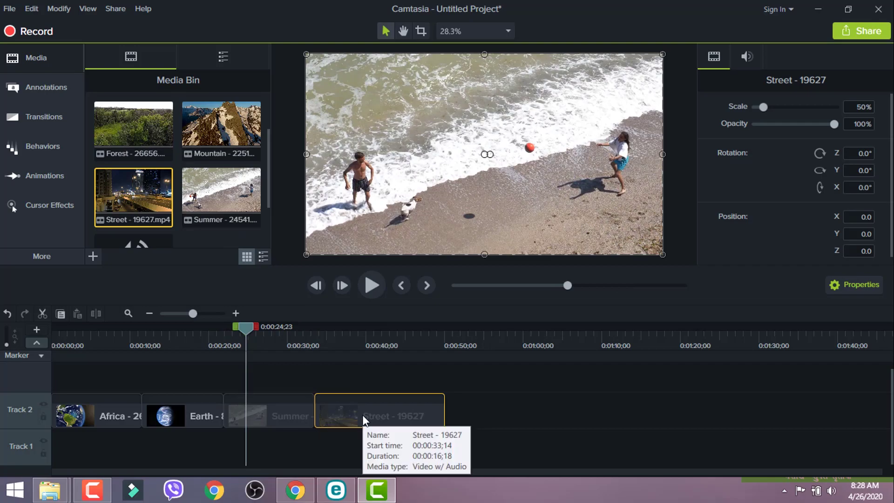
Cut the Africa clip off at 0:00:04;18 and move the Earth clip directly after it
{"action": "left_click_drag", "start_coordinate": [245, 335], "coordinate": [87, 364]}
{"action": "left_click", "coordinate": [102, 410]}
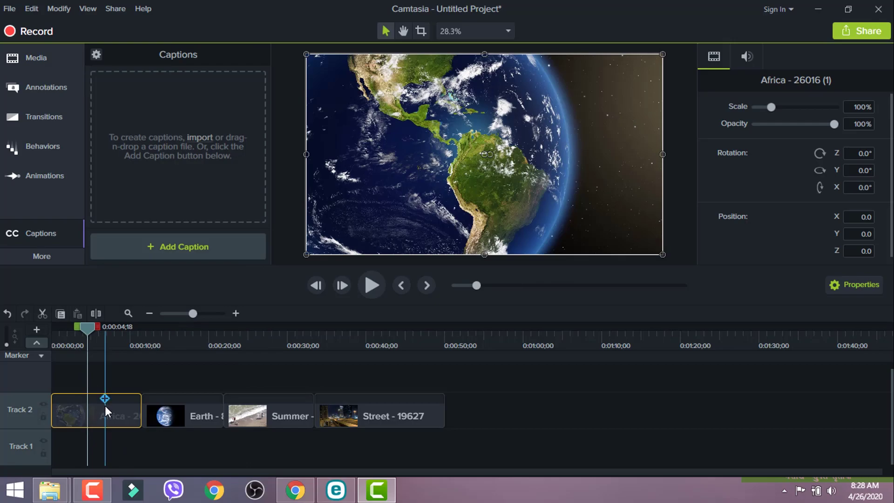
{"action": "left_click", "coordinate": [40, 69]}
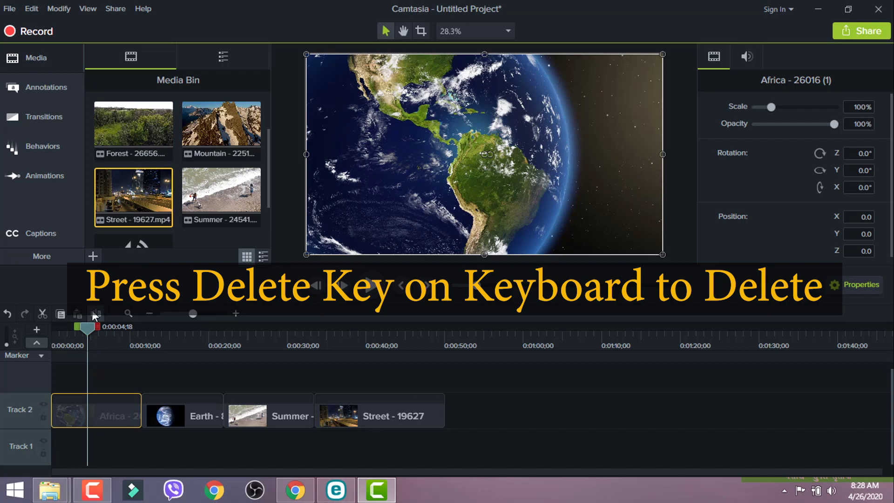
{"action": "left_click", "coordinate": [121, 414]}
{"action": "key", "text": "Delete"}
{"action": "left_click_drag", "start_coordinate": [198, 418], "coordinate": [141, 409]}
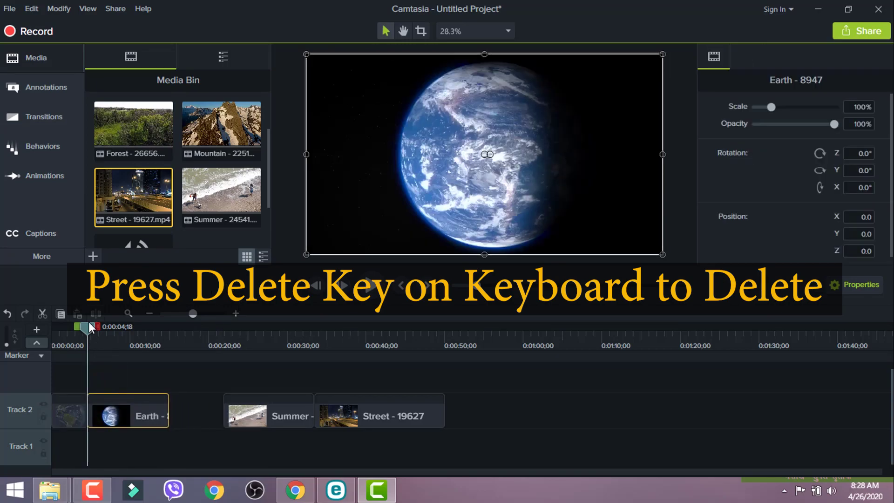
Split the Earth clip at 0:00:08;28, delete its second part and move the Summer clip against the remaining part
{"action": "left_click_drag", "start_coordinate": [96, 326], "coordinate": [124, 340]}
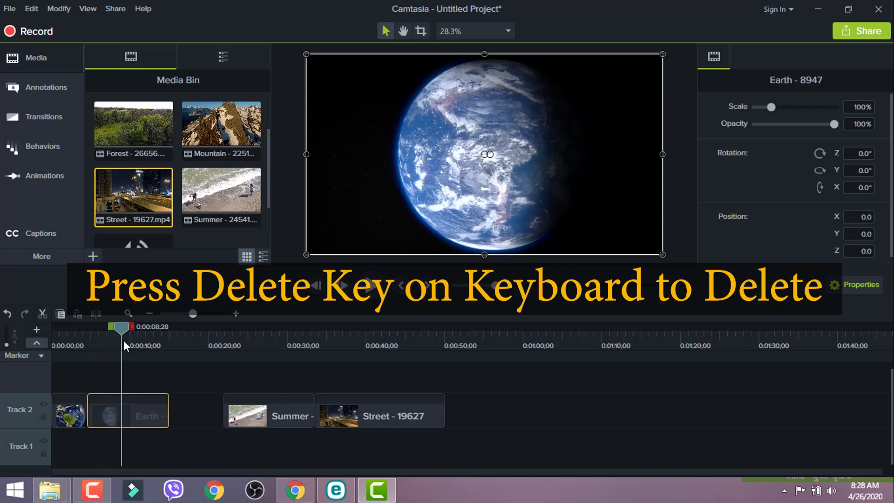
{"action": "left_click", "coordinate": [96, 312]}
{"action": "left_click", "coordinate": [153, 417]}
{"action": "key", "text": "Delete"}
{"action": "left_click_drag", "start_coordinate": [266, 421], "coordinate": [164, 422]}
Cut the Summer clip off at 0:00:14;08 and move the Street clip directly after it
{"action": "left_click_drag", "start_coordinate": [127, 329], "coordinate": [167, 348]}
{"action": "left_click", "coordinate": [218, 450]}
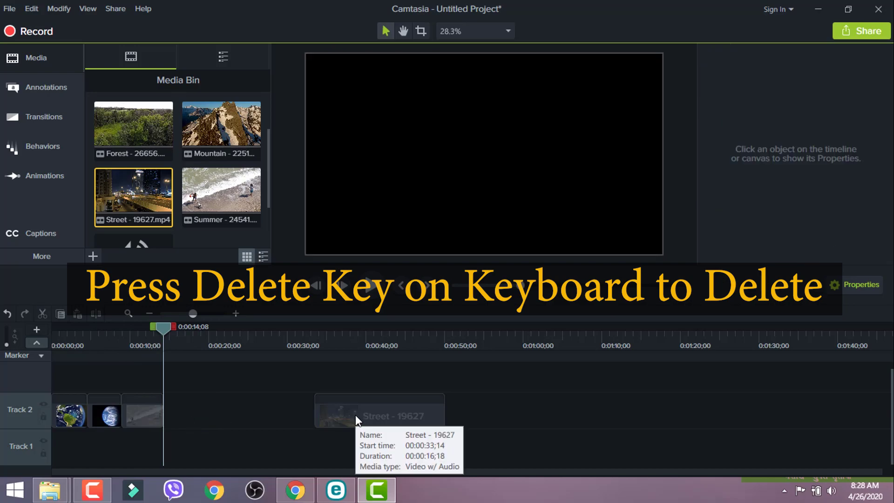
{"action": "left_click", "coordinate": [398, 413]}
{"action": "left_click_drag", "start_coordinate": [401, 410], "coordinate": [217, 422]}
Split the Street clip at 0:00:20;10 and delete its second part
{"action": "left_click_drag", "start_coordinate": [314, 331], "coordinate": [209, 364]}
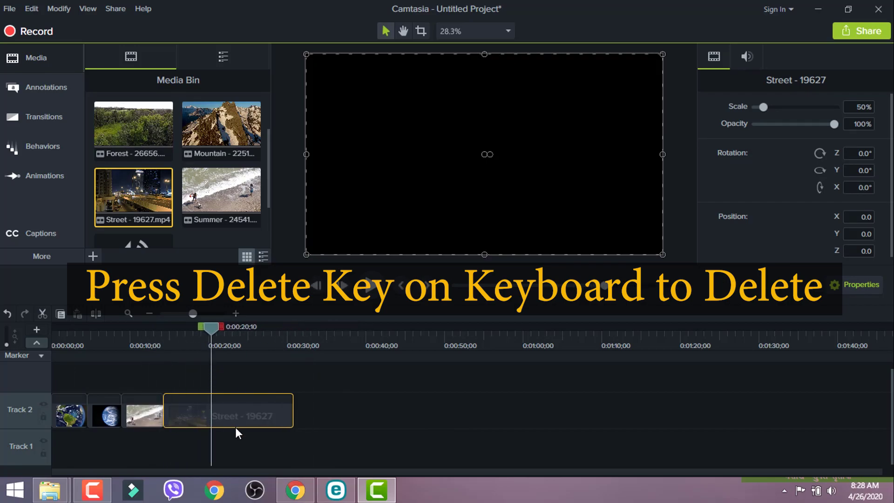
{"action": "left_click", "coordinate": [95, 314]}
{"action": "left_click", "coordinate": [270, 418]}
{"action": "key", "text": "Delete"}
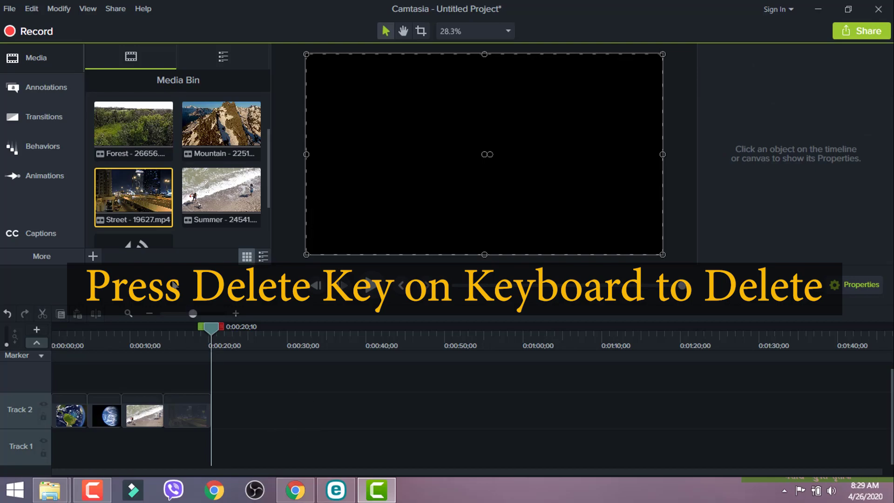
Add the Mountain clip directly after the Street clip on Track 2 and split it at 0:00:22;10
{"action": "scroll", "coordinate": [175, 195], "scroll_direction": "up", "scroll_amount": 1}
{"action": "left_click_drag", "start_coordinate": [228, 161], "coordinate": [214, 396]}
{"action": "left_click_drag", "start_coordinate": [221, 328], "coordinate": [227, 334]}
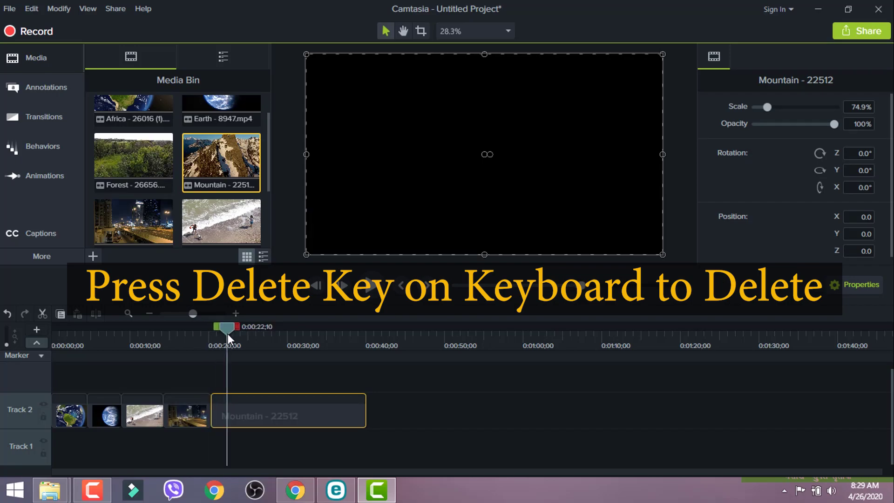
{"action": "left_click", "coordinate": [293, 386]}
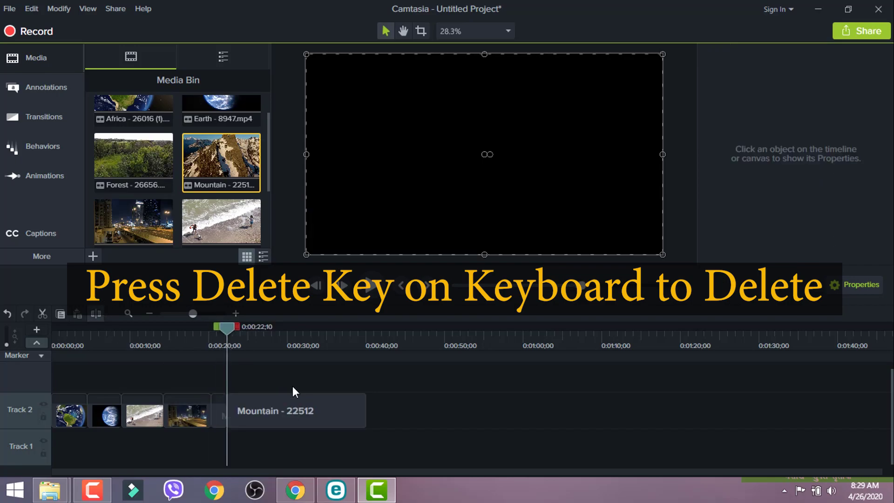
Split the Mountain clip again at 0:00:33;27, delete the middle part and close the gap with the last part
{"action": "left_click", "coordinate": [319, 348]}
{"action": "left_click", "coordinate": [291, 410]}
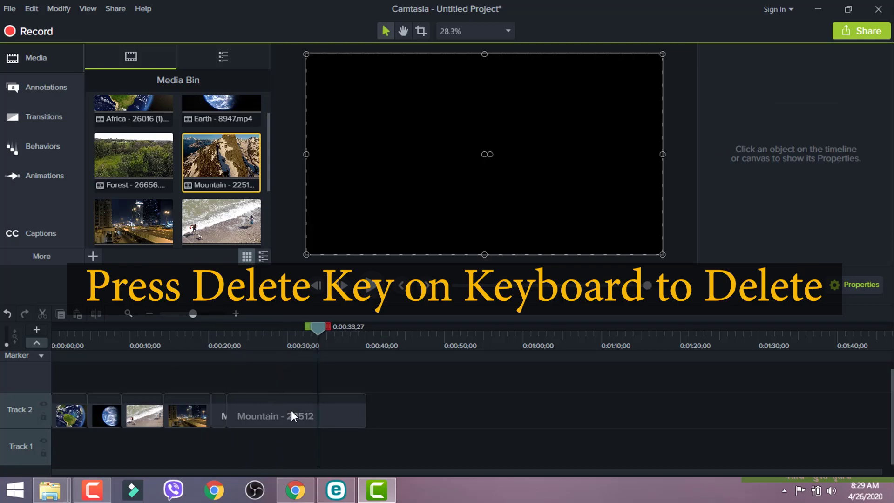
{"action": "left_click", "coordinate": [95, 312]}
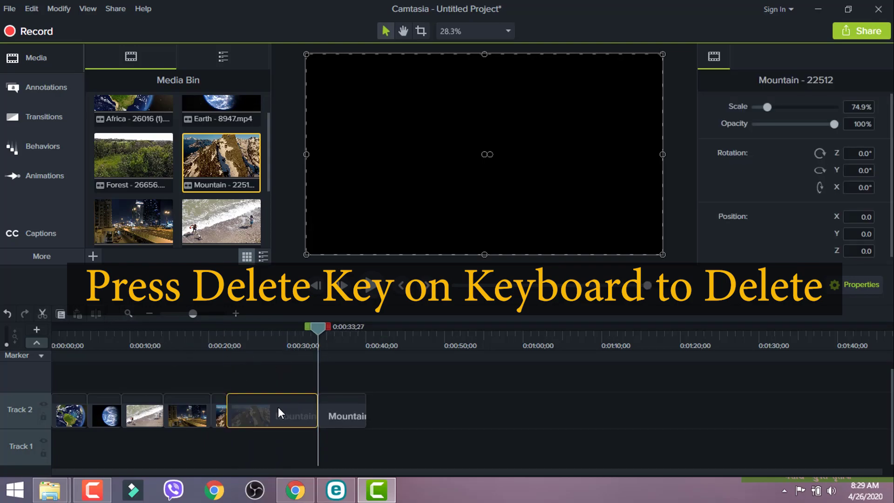
{"action": "key", "text": "Delete"}
{"action": "left_click_drag", "start_coordinate": [337, 413], "coordinate": [232, 409]}
Return the playhead to the start of the timeline and add the Forest clip directly after the last Mountain part
{"action": "left_click_drag", "start_coordinate": [305, 329], "coordinate": [35, 361]}
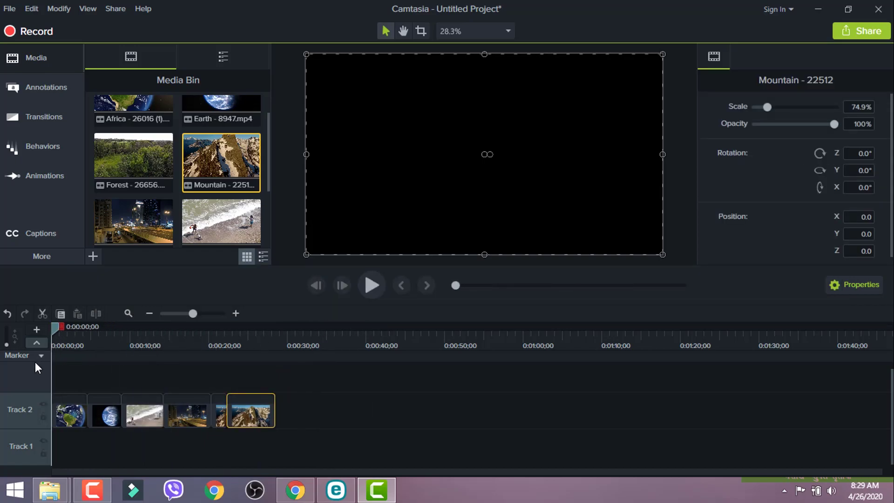
{"action": "left_click", "coordinate": [197, 315]}
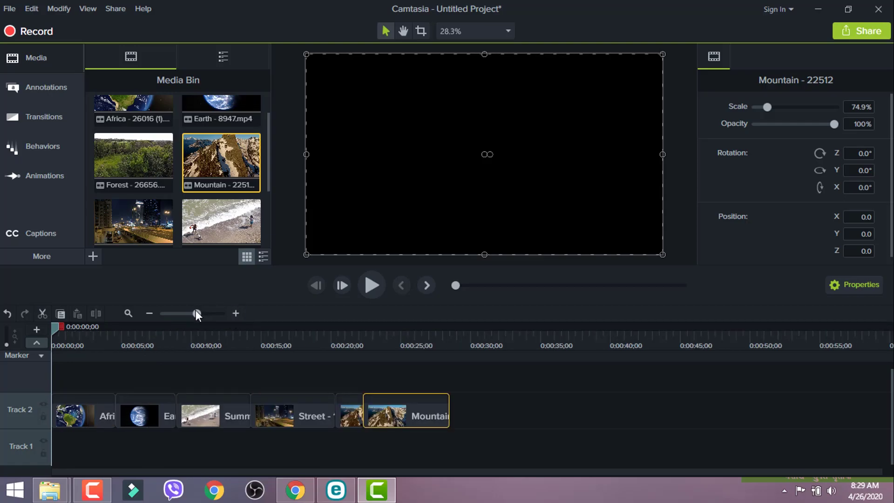
{"action": "left_click_drag", "start_coordinate": [214, 314], "coordinate": [194, 317]}
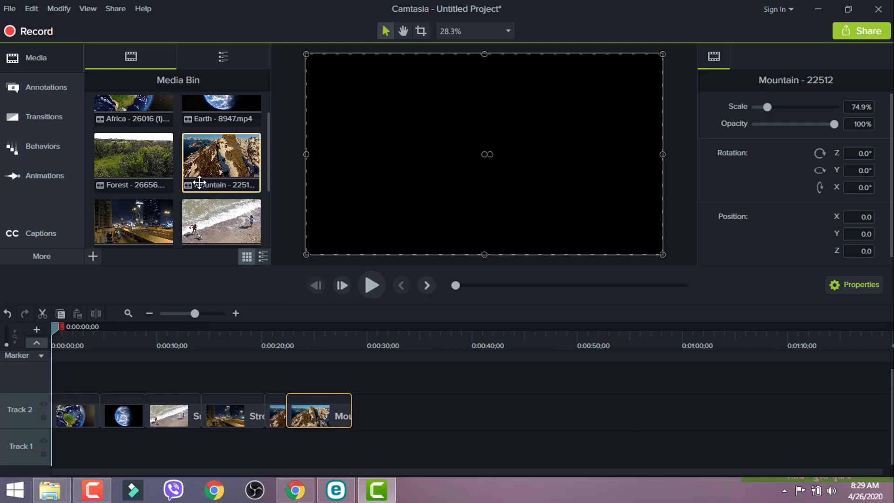
{"action": "scroll", "coordinate": [198, 188], "scroll_direction": "up", "scroll_amount": 1}
{"action": "scroll", "coordinate": [198, 193], "scroll_direction": "down", "scroll_amount": 2}
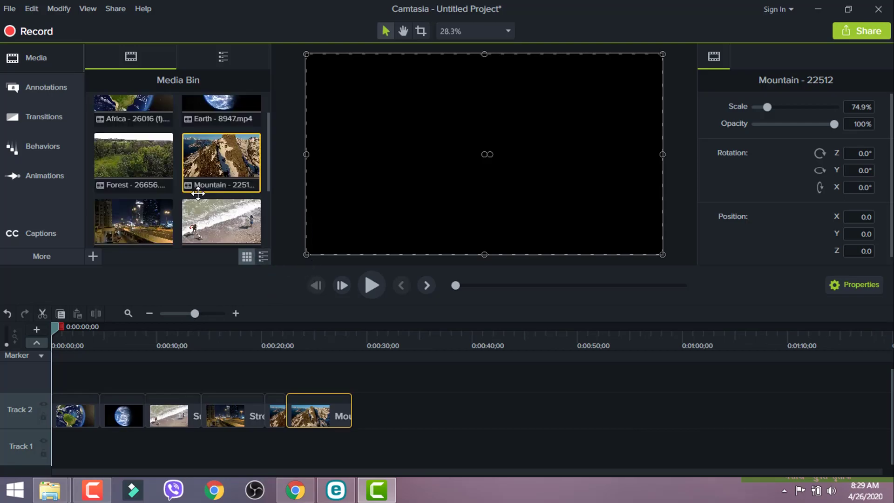
{"action": "scroll", "coordinate": [214, 195], "scroll_direction": "up", "scroll_amount": 1}
{"action": "left_click_drag", "start_coordinate": [147, 197], "coordinate": [355, 410]}
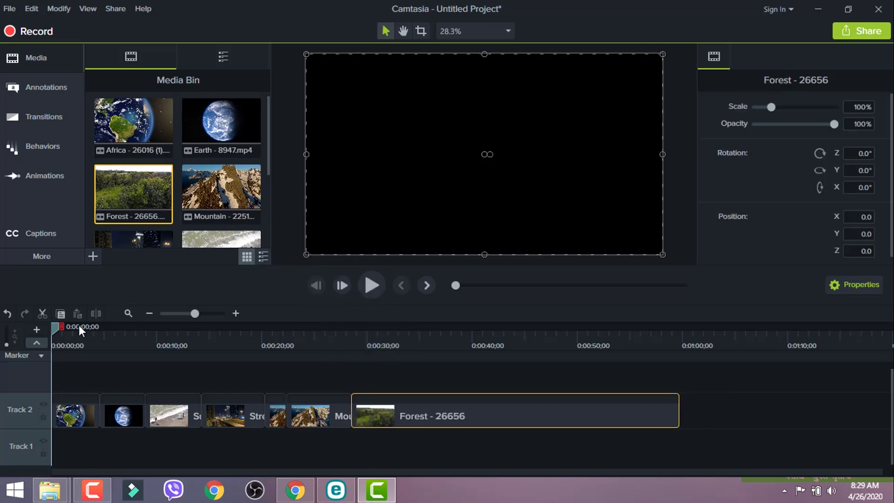
Split the Forest clip on Track 2 at 0:00:32;01 and at 0:00:56;15
{"action": "left_click_drag", "start_coordinate": [54, 328], "coordinate": [390, 381]}
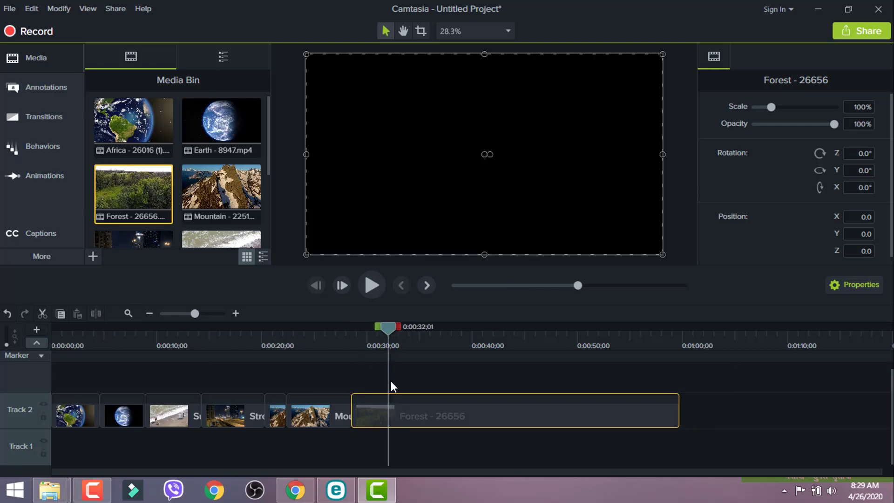
{"action": "left_click", "coordinate": [96, 314]}
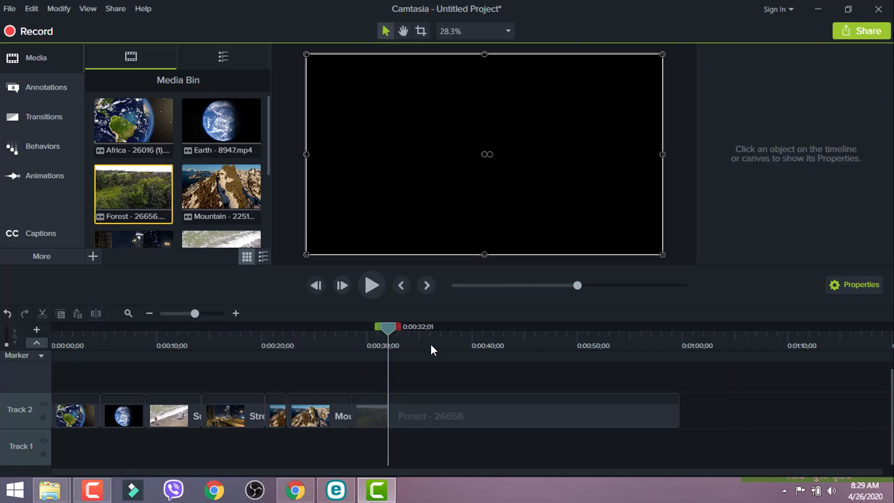
{"action": "left_click", "coordinate": [394, 334]}
{"action": "left_click_drag", "start_coordinate": [394, 334], "coordinate": [645, 390]}
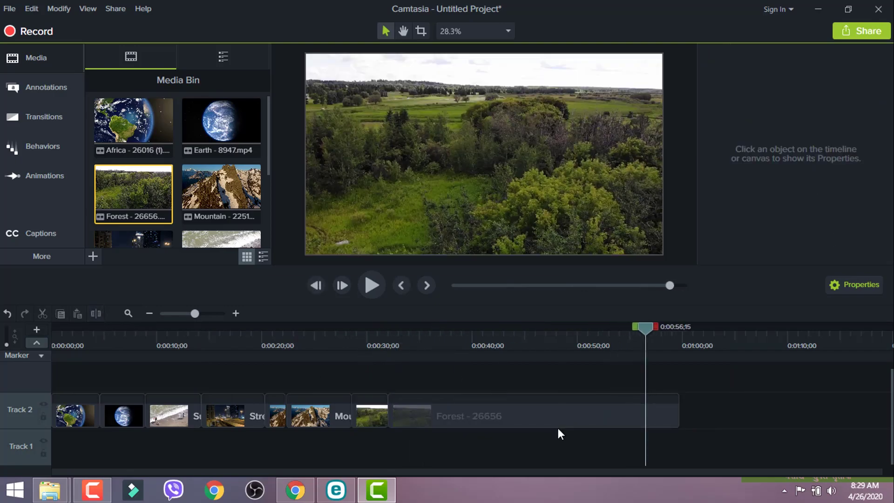
{"action": "left_click", "coordinate": [522, 394]}
{"action": "left_click", "coordinate": [96, 315]}
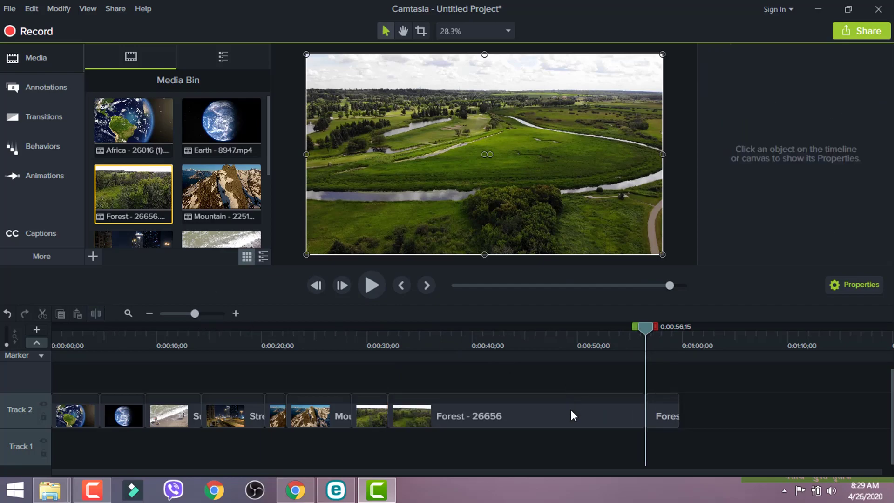
Delete the middle part of the Forest clip and move its last part directly after the first part
{"action": "left_click", "coordinate": [535, 421]}
{"action": "key", "text": "Delete"}
{"action": "left_click_drag", "start_coordinate": [664, 415], "coordinate": [401, 415]}
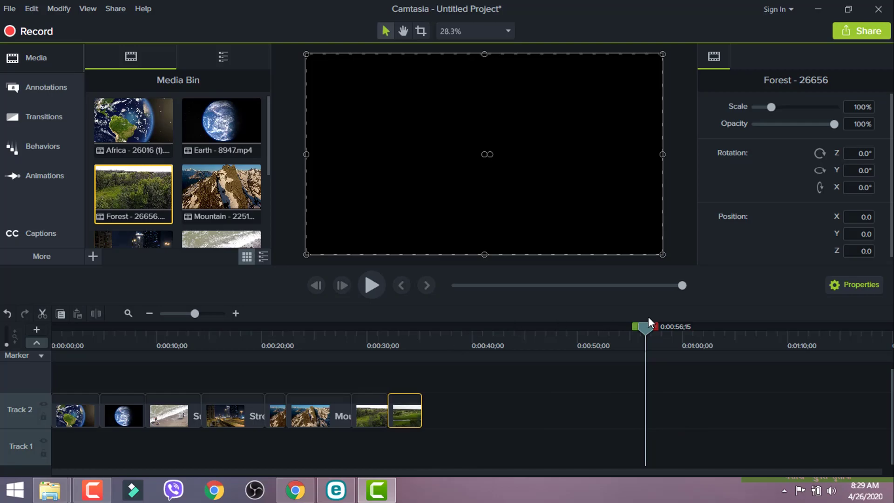
Play the shortened clip sequence from the start of the timeline to review the cuts
{"action": "left_click_drag", "start_coordinate": [646, 328], "coordinate": [1, 421]}
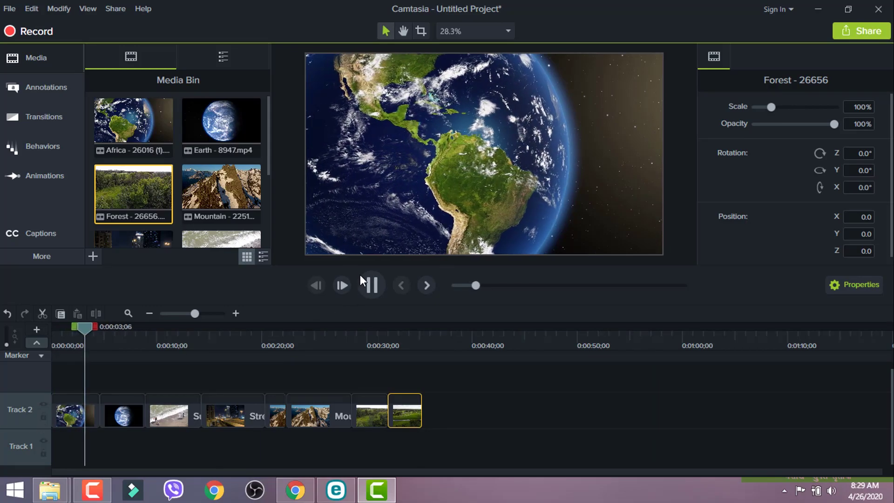
{"action": "scroll", "coordinate": [175, 186], "scroll_direction": "down", "scroll_amount": 2}
{"action": "scroll", "coordinate": [175, 195], "scroll_direction": "up", "scroll_amount": 2}
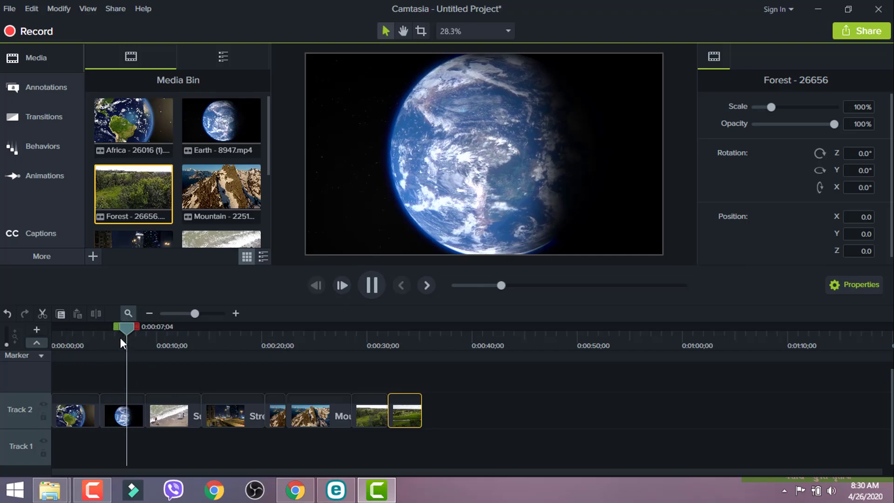
{"action": "scroll", "coordinate": [120, 337], "scroll_direction": "up", "scroll_amount": 2}
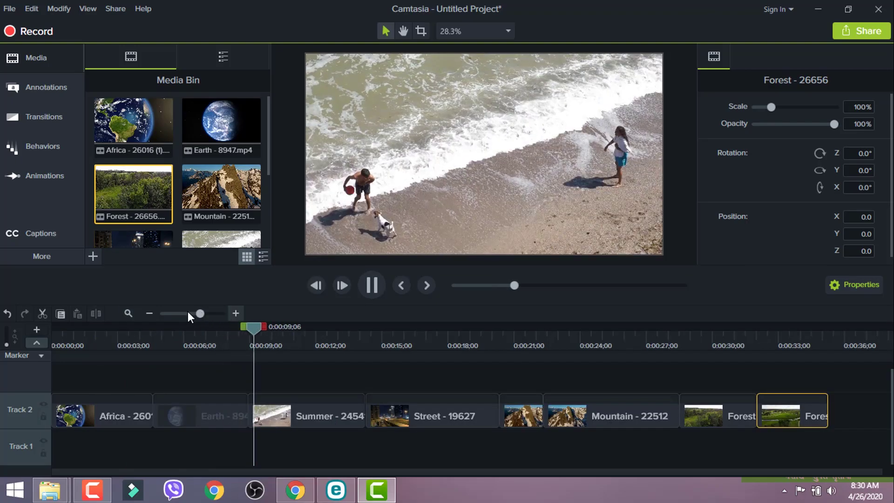
{"action": "left_click", "coordinate": [149, 313]}
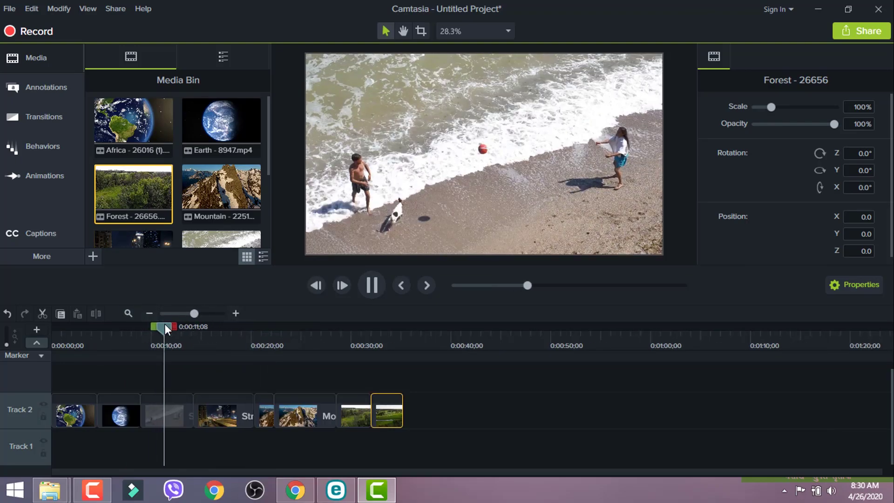
Return the playhead to the start, place Potato_Deal.mp3 on Track 1 under the clips and play the sequence with music
{"action": "left_click_drag", "start_coordinate": [171, 333], "coordinate": [49, 334]}
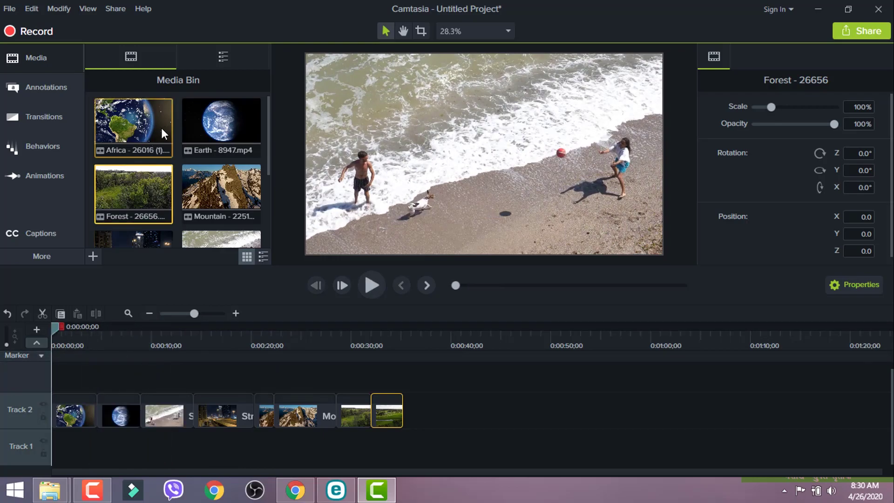
{"action": "scroll", "coordinate": [161, 127], "scroll_direction": "down", "scroll_amount": 3}
{"action": "left_click_drag", "start_coordinate": [139, 182], "coordinate": [70, 455]}
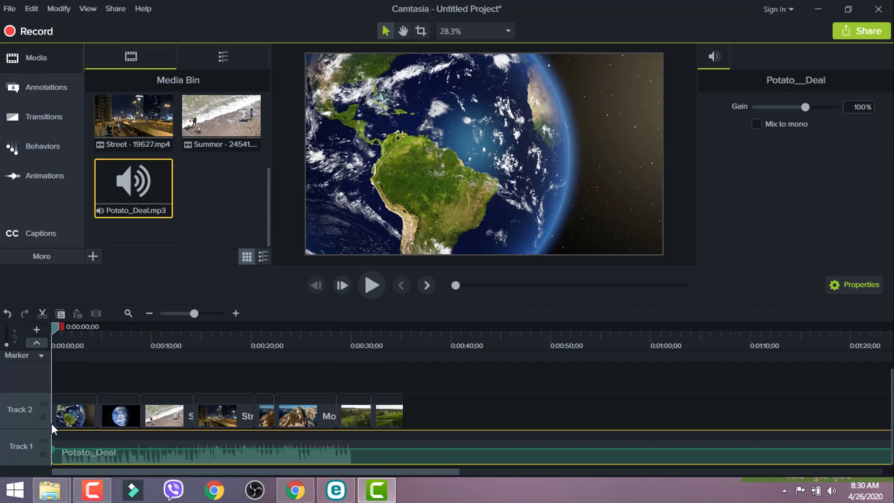
{"action": "left_click", "coordinate": [367, 276]}
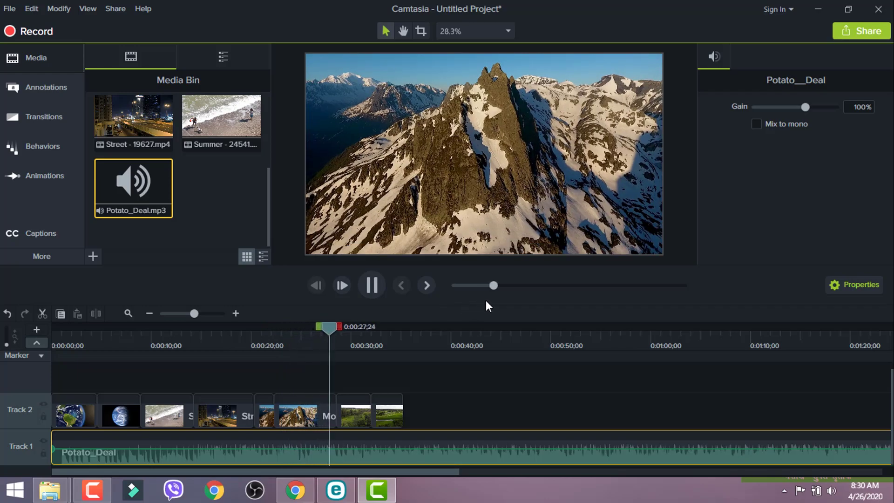
{"action": "key", "text": "space"}
Split the Potato_Deal music on Track 1 at 0:00:35;06, where the last Forest clip ends, and delete the excess part
{"action": "left_click_drag", "start_coordinate": [341, 327], "coordinate": [385, 333]}
{"action": "key", "text": "c"}
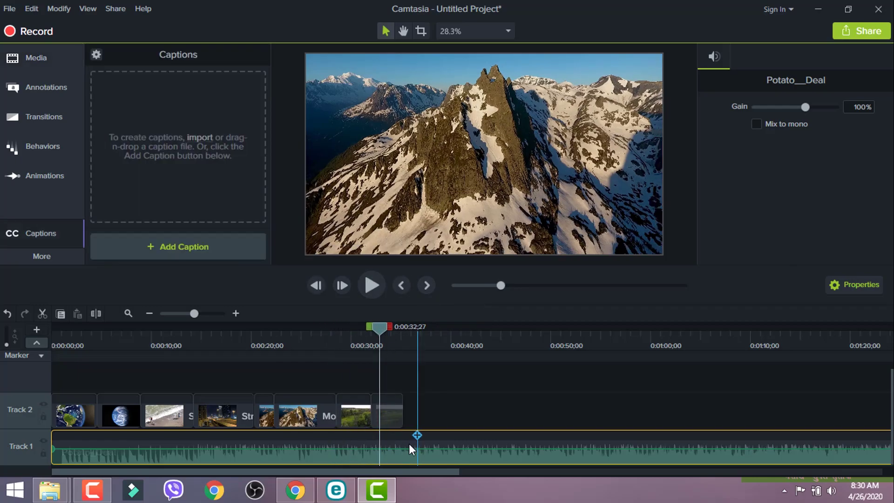
{"action": "left_click_drag", "start_coordinate": [401, 344], "coordinate": [404, 349]}
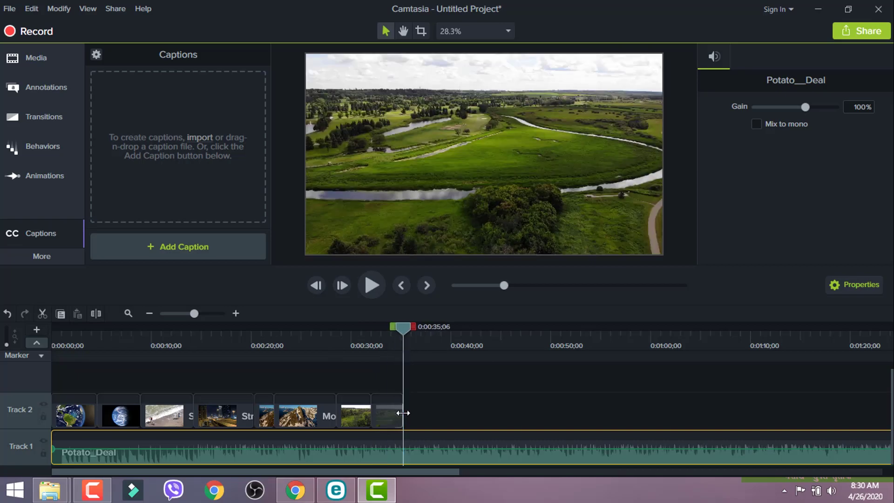
{"action": "left_click", "coordinate": [97, 314]}
{"action": "left_click", "coordinate": [563, 448]}
{"action": "key", "text": "Delete"}
{"action": "left_click_drag", "start_coordinate": [407, 327], "coordinate": [387, 326]}
{"action": "key", "text": "space"}
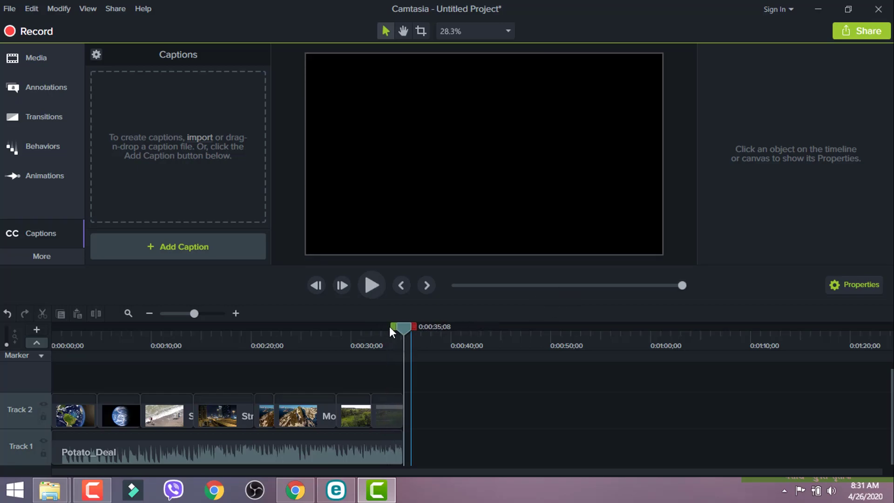
From the timeline start, add the Barn door transition to the Africa clip and wipe transitions at the Summer–Street and Mountain–Forest cuts
{"action": "left_click_drag", "start_coordinate": [402, 324], "coordinate": [1, 404]}
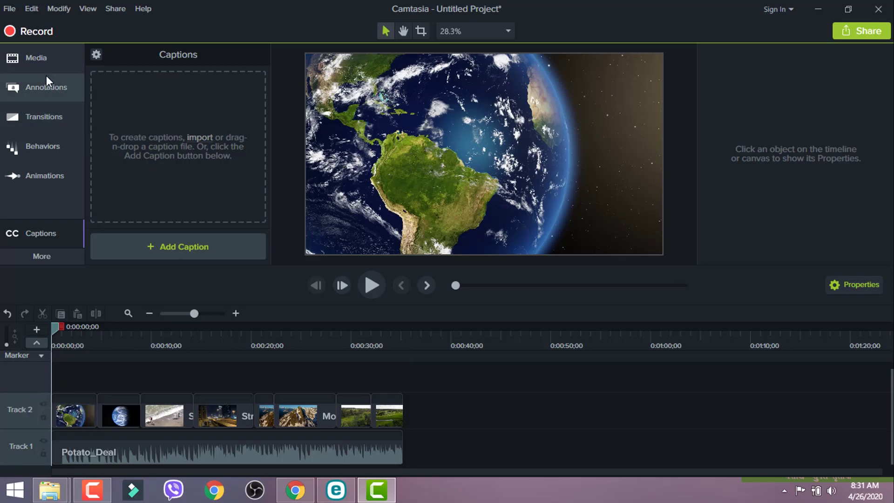
{"action": "left_click", "coordinate": [37, 108]}
{"action": "left_click_drag", "start_coordinate": [106, 127], "coordinate": [74, 414]}
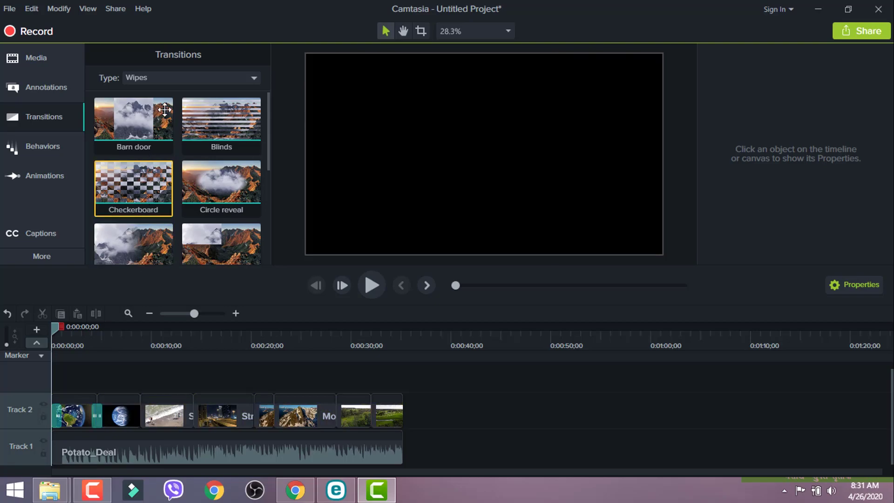
{"action": "left_click_drag", "start_coordinate": [217, 121], "coordinate": [195, 409]}
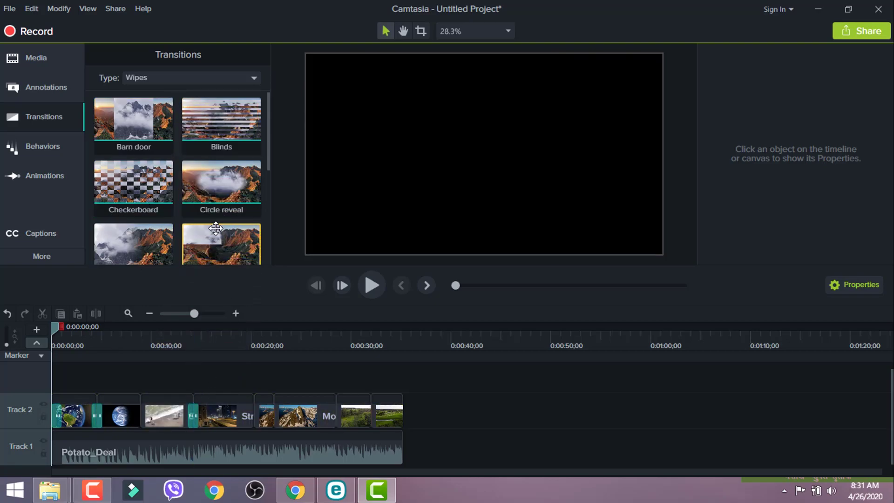
{"action": "left_click_drag", "start_coordinate": [133, 181], "coordinate": [329, 406]}
{"action": "key", "text": "space"}
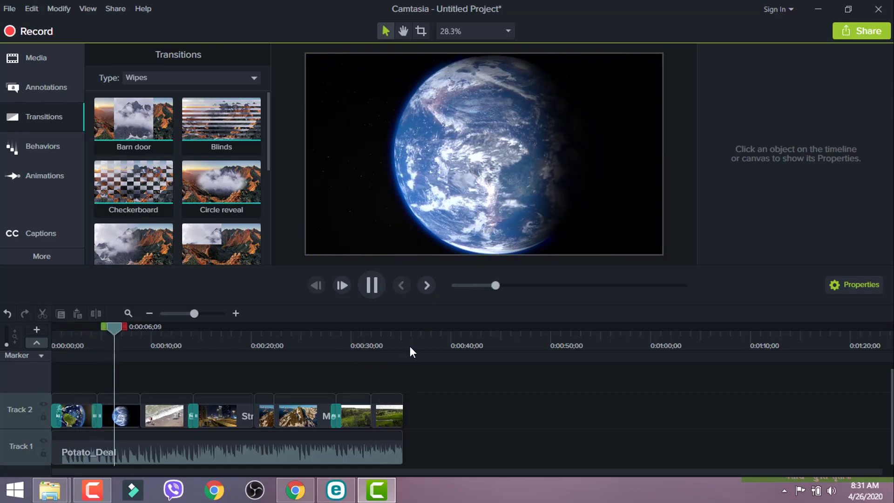
Add wipe transitions at the remaining cuts: Earth–Summer, Street–Mountain, between the two Mountain parts and between the two Forest parts
{"action": "left_click_drag", "start_coordinate": [200, 246], "coordinate": [230, 425]}
{"action": "key", "text": "ctrl+Home"}
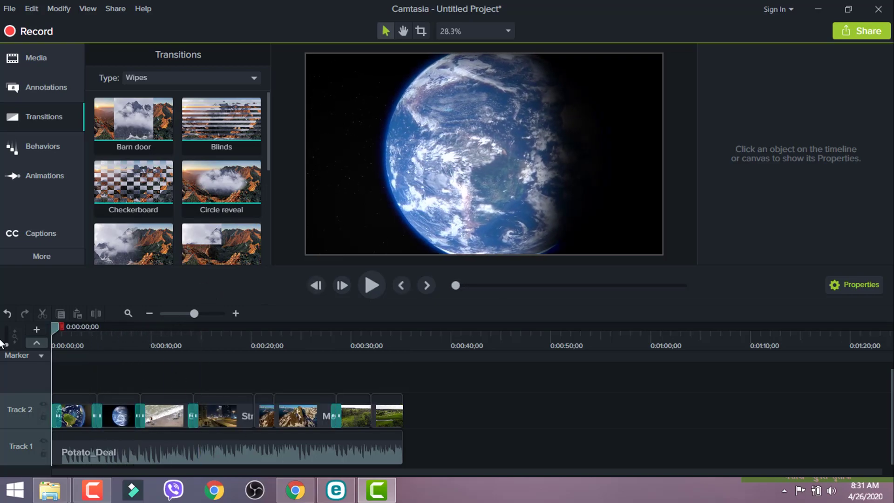
{"action": "scroll", "coordinate": [261, 203], "scroll_direction": "down", "scroll_amount": 3}
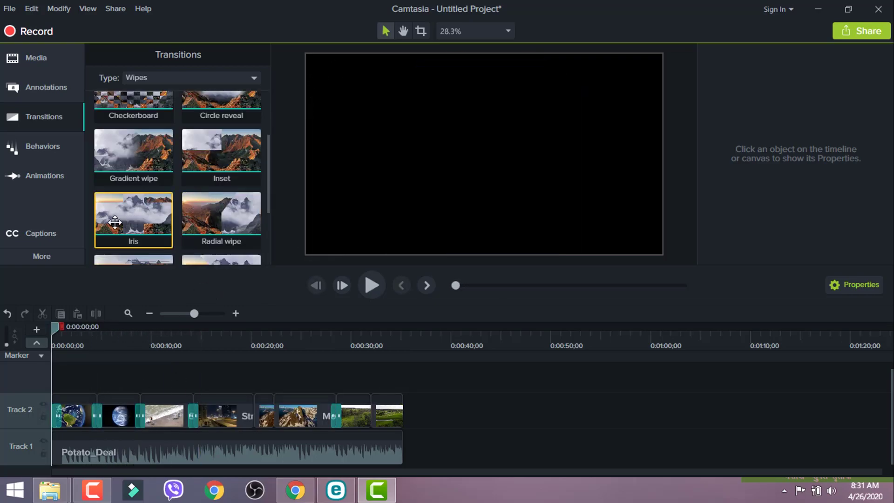
{"action": "left_click_drag", "start_coordinate": [253, 313], "coordinate": [254, 413]}
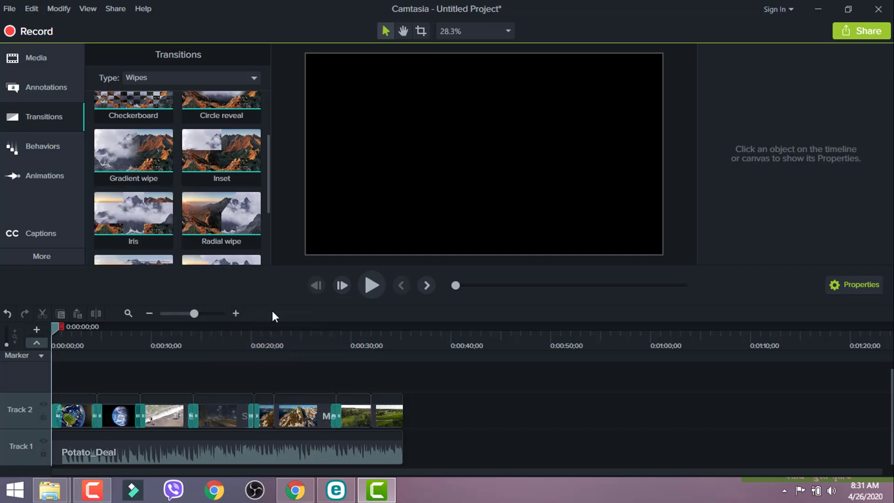
{"action": "left_click_drag", "start_coordinate": [212, 208], "coordinate": [223, 223]}
{"action": "scroll", "coordinate": [220, 219], "scroll_direction": "down", "scroll_amount": 3}
{"action": "left_click_drag", "start_coordinate": [222, 291], "coordinate": [274, 413]}
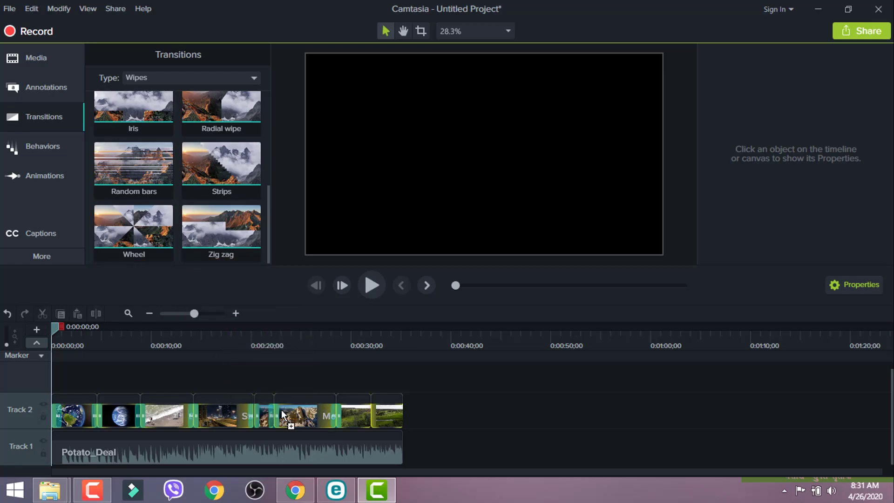
{"action": "scroll", "coordinate": [174, 192], "scroll_direction": "up", "scroll_amount": 1}
{"action": "left_click_drag", "start_coordinate": [136, 173], "coordinate": [371, 407]}
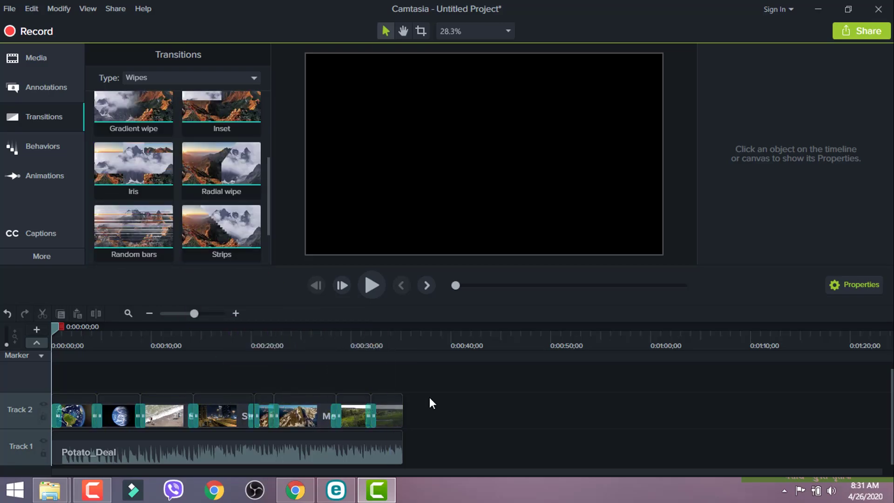
Play the sequence to review the transitions, then return to the start and examine the opening transition on the Africa clip
{"action": "key", "text": "space"}
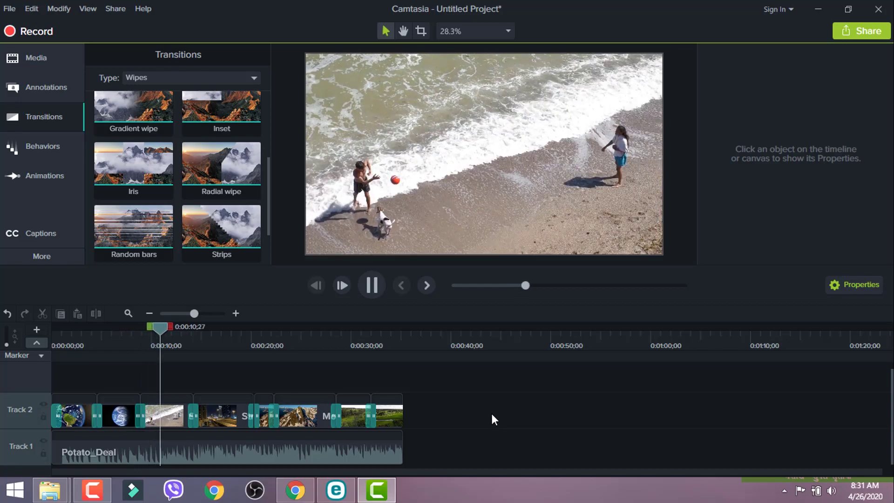
{"action": "key", "text": "space"}
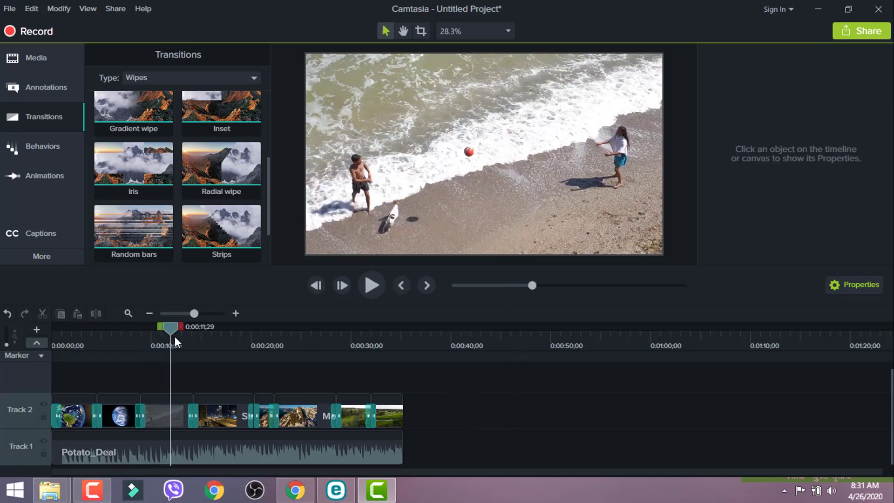
{"action": "left_click_drag", "start_coordinate": [167, 329], "coordinate": [10, 415]}
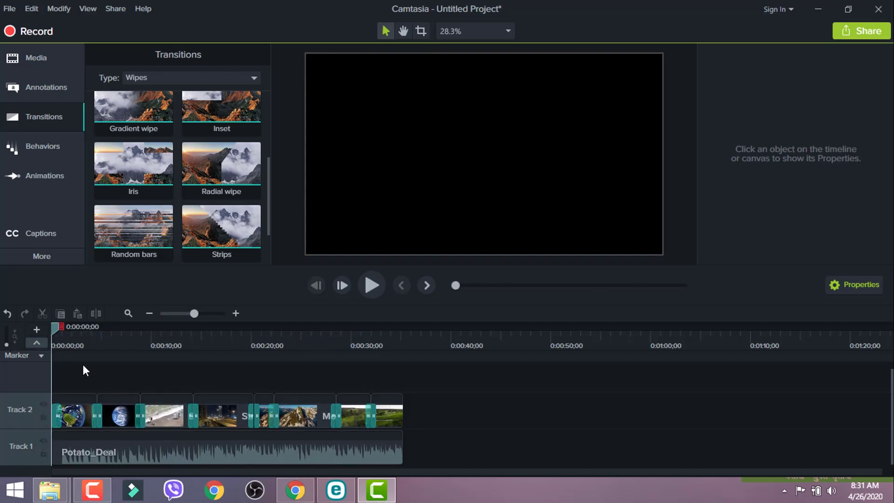
{"action": "left_click_drag", "start_coordinate": [54, 328], "coordinate": [35, 365]}
{"action": "scroll", "coordinate": [158, 173], "scroll_direction": "down", "scroll_amount": 1}
{"action": "scroll", "coordinate": [189, 186], "scroll_direction": "up", "scroll_amount": 3}
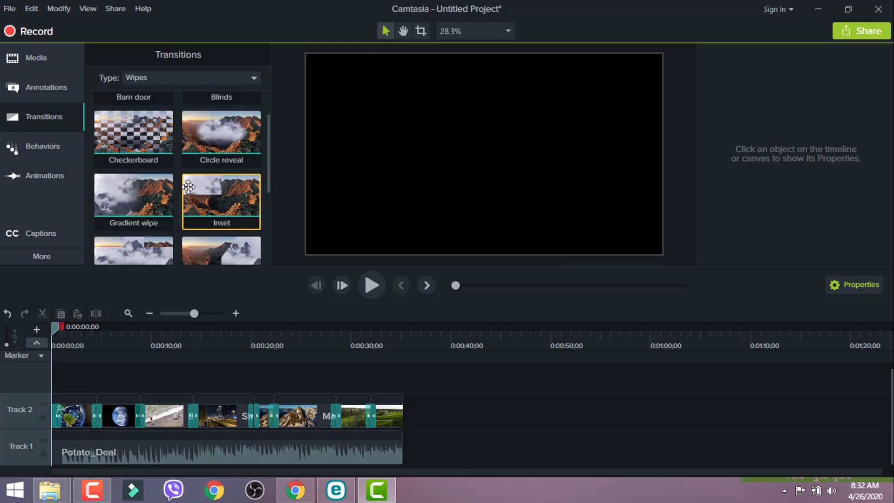
{"action": "mouse_move", "coordinate": [57, 326]}
{"action": "left_mouse_down"}
{"action": "mouse_move", "coordinate": [132, 337]}
{"action": "mouse_move", "coordinate": [108, 329]}
{"action": "mouse_move", "coordinate": [59, 342]}
{"action": "left_mouse_up"}
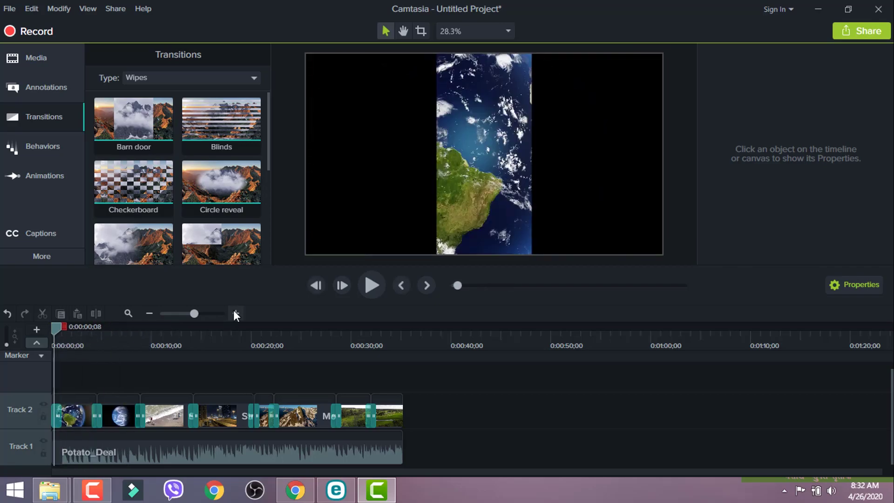
Select all clips and the music on both tracks and move them together to start at about 0:00:10;00
{"action": "key", "text": "ctrl+a"}
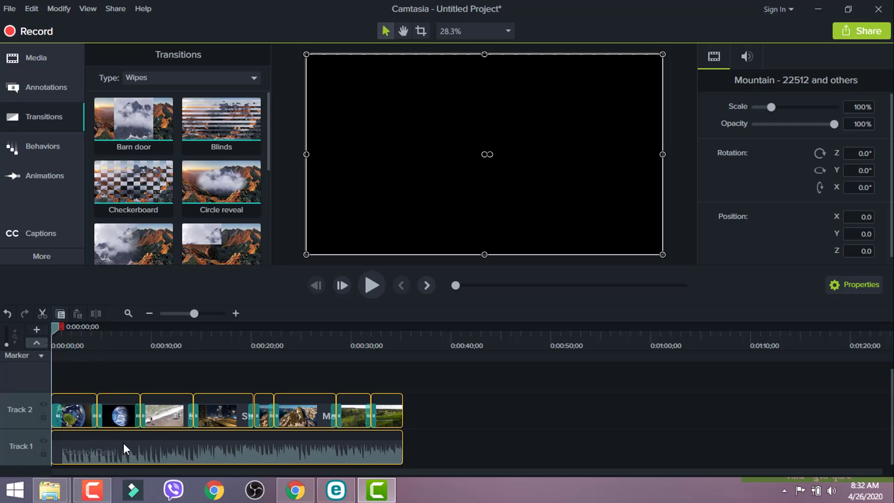
{"action": "left_click_drag", "start_coordinate": [82, 412], "coordinate": [178, 413]}
{"action": "scroll", "coordinate": [167, 128], "scroll_direction": "down", "scroll_amount": 4}
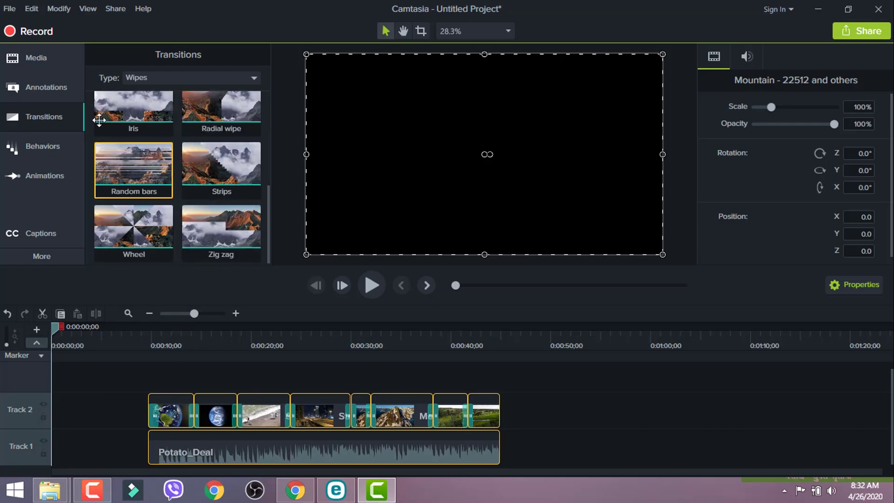
Show the Media Bin, then switch to File Explorer and open the private folder on the I: drive
{"action": "left_click", "coordinate": [29, 61]}
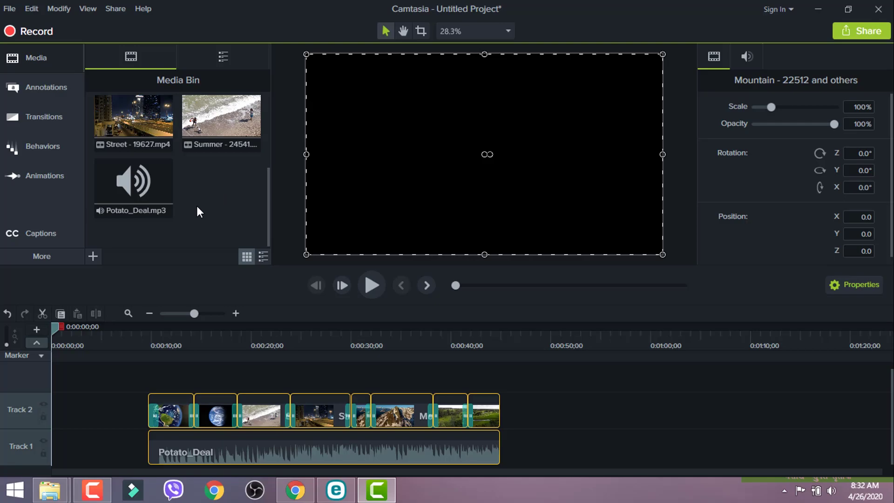
{"action": "key", "text": "ctrl+o"}
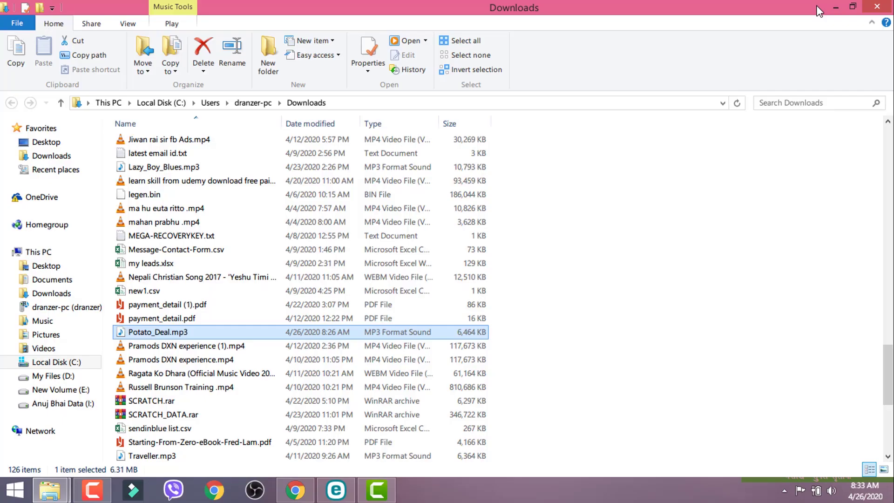
{"action": "left_click", "coordinate": [46, 252]}
{"action": "left_click", "coordinate": [47, 252]}
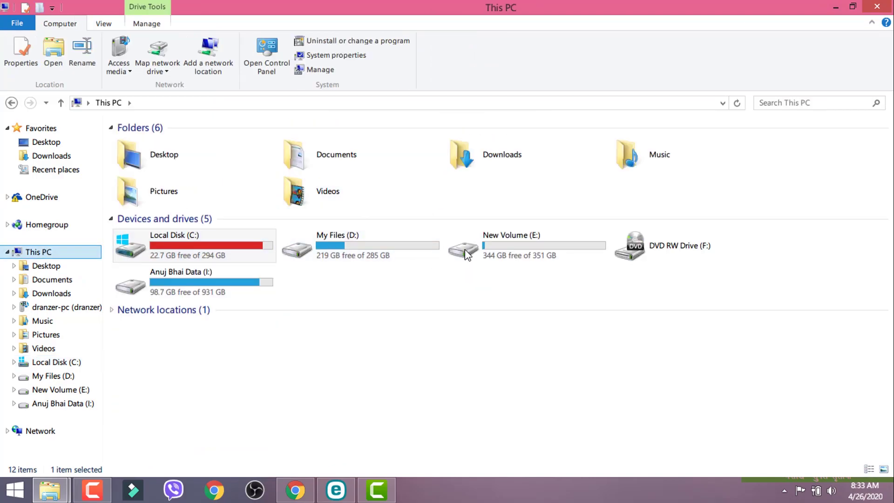
{"action": "double_click", "coordinate": [191, 285]}
{"action": "scroll", "coordinate": [523, 212], "scroll_direction": "down", "scroll_amount": 3}
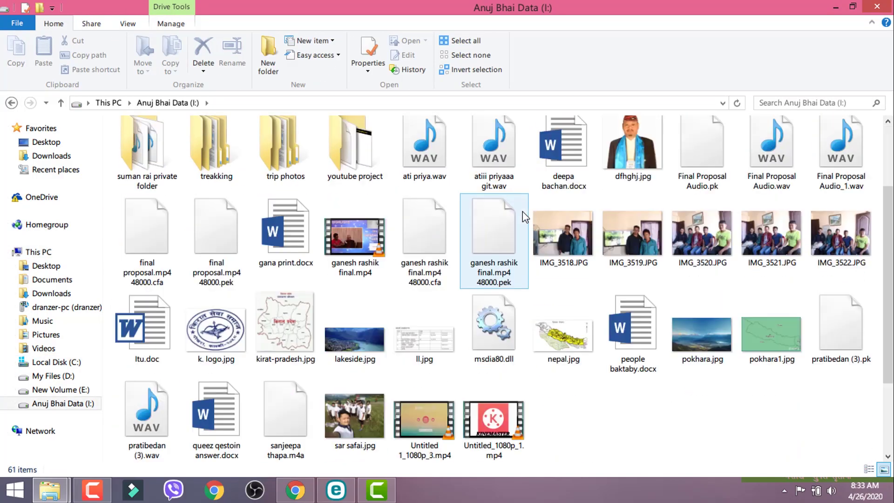
{"action": "scroll", "coordinate": [526, 217], "scroll_direction": "up", "scroll_amount": 3}
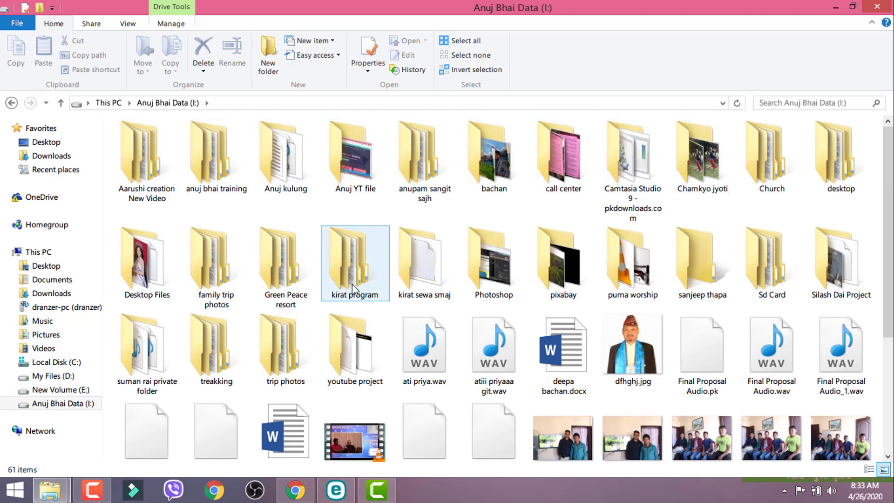
{"action": "scroll", "coordinate": [562, 283], "scroll_direction": "down", "scroll_amount": 2}
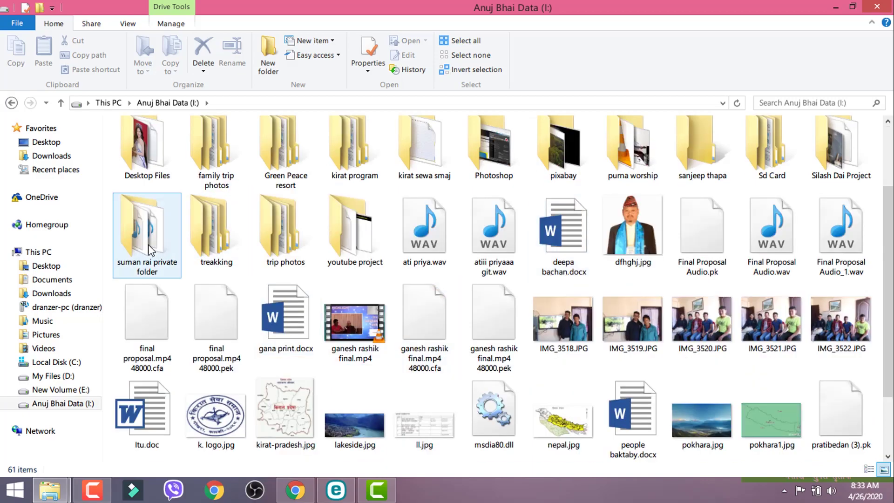
{"action": "double_click", "coordinate": [144, 230]}
Display the folder's files as extra large icons and select e1u_subscribe_Full HD.mp4
{"action": "scroll", "coordinate": [725, 213], "scroll_direction": "down", "scroll_amount": 2}
{"action": "right_click", "coordinate": [796, 204]}
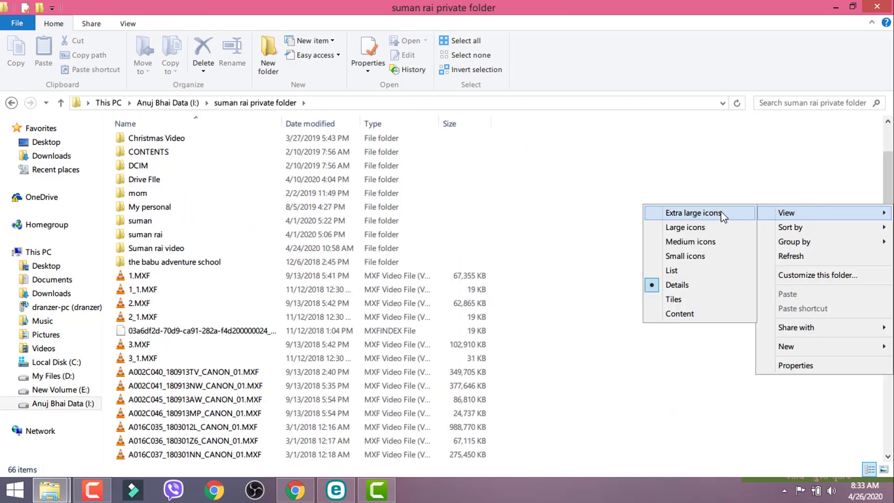
{"action": "left_click", "coordinate": [734, 212]}
{"action": "scroll", "coordinate": [579, 228], "scroll_direction": "down", "scroll_amount": 5}
{"action": "scroll", "coordinate": [577, 231], "scroll_direction": "down", "scroll_amount": 15}
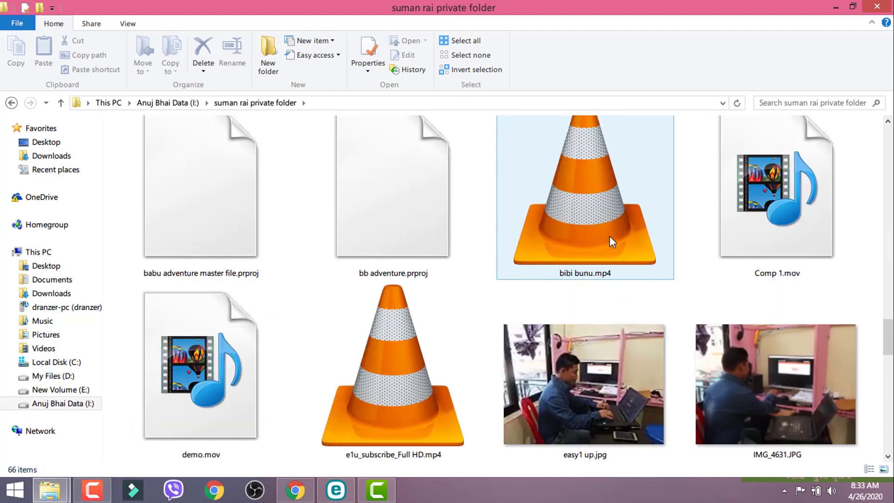
{"action": "scroll", "coordinate": [610, 236], "scroll_direction": "down", "scroll_amount": 1}
{"action": "scroll", "coordinate": [610, 236], "scroll_direction": "down", "scroll_amount": 1}
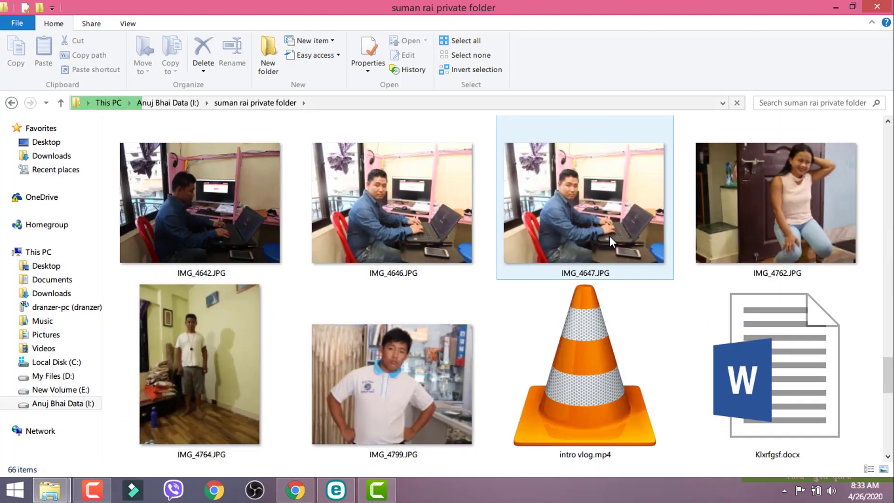
{"action": "scroll", "coordinate": [610, 236], "scroll_direction": "up", "scroll_amount": 1}
{"action": "left_click", "coordinate": [375, 256]}
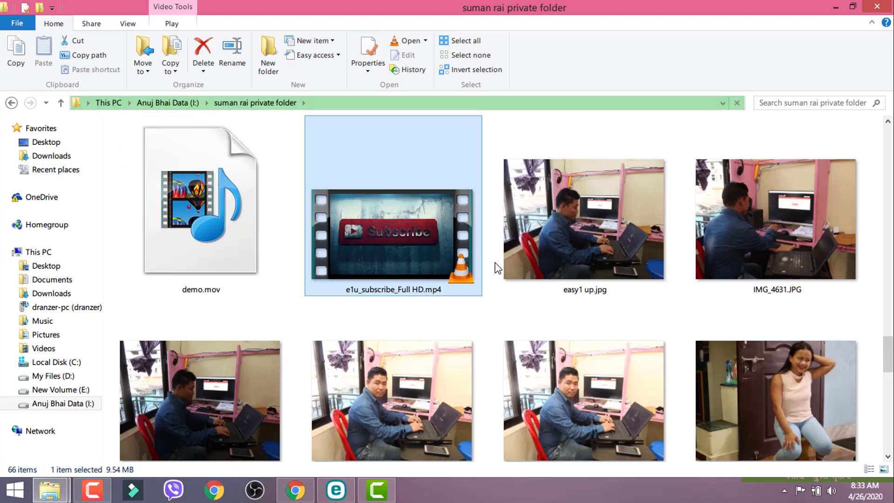
Add intro vlog.mp4 to the file selection and import both selected videos into Camtasia's Media Bin
{"action": "scroll", "coordinate": [415, 262], "scroll_direction": "up", "scroll_amount": 2}
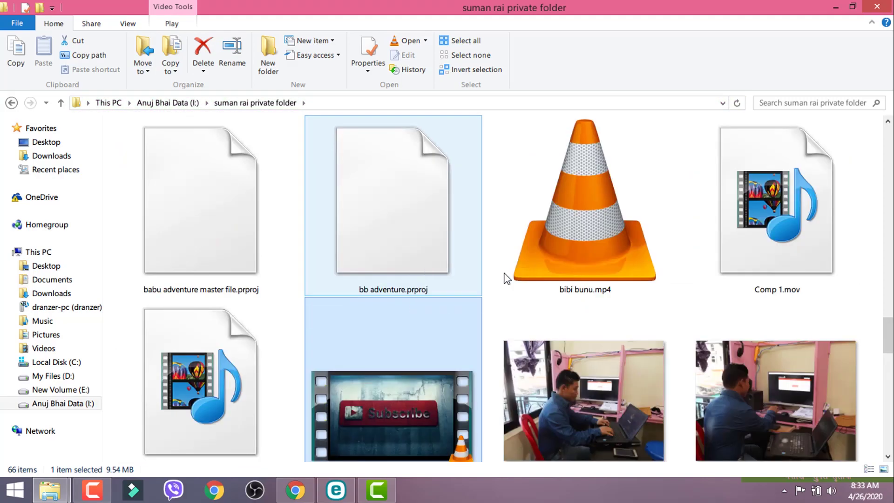
{"action": "scroll", "coordinate": [681, 279], "scroll_direction": "up", "scroll_amount": 1}
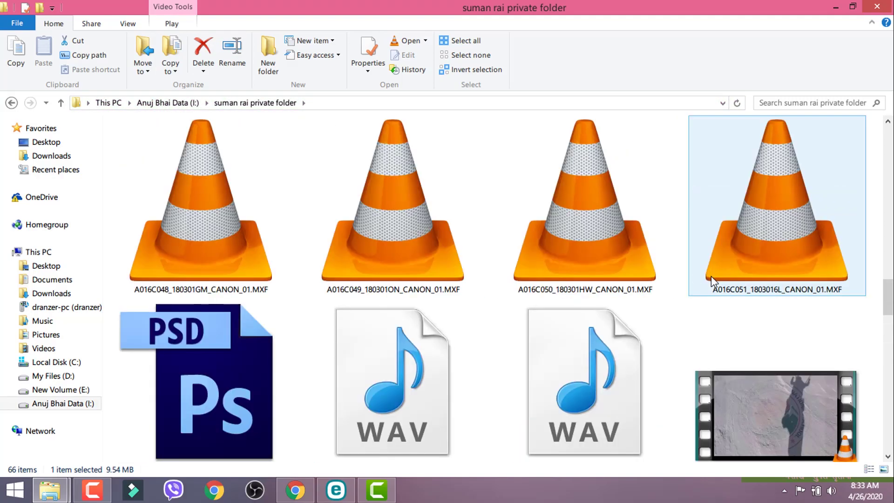
{"action": "scroll", "coordinate": [711, 275], "scroll_direction": "down", "scroll_amount": 5}
{"action": "left_click", "coordinate": [596, 409], "text": "ctrl"}
{"action": "left_click_drag", "start_coordinate": [597, 409], "coordinate": [209, 203]}
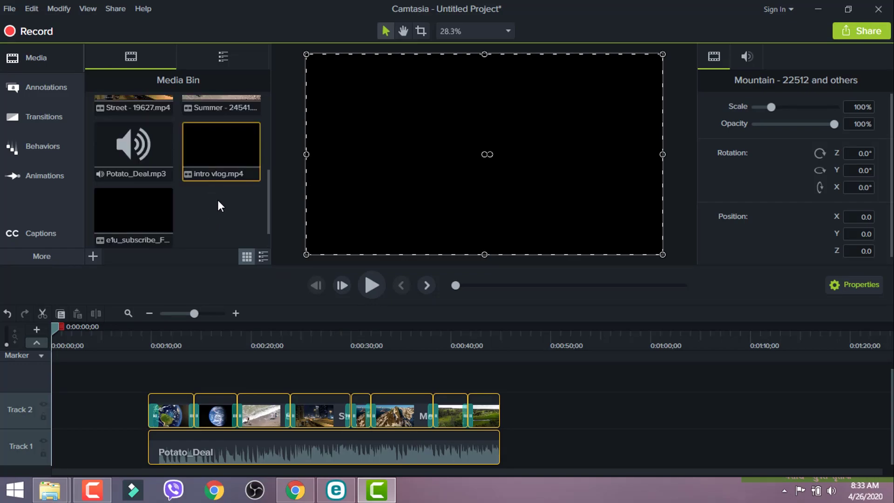
Place intro vlog.mp4 at the start of a new Track 3 and move all clips and the music to begin where the intro ends
{"action": "mouse_move", "coordinate": [132, 213]}
{"action": "left_mouse_down"}
{"action": "mouse_move", "coordinate": [527, 354]}
{"action": "mouse_move", "coordinate": [560, 406]}
{"action": "mouse_move", "coordinate": [286, 287]}
{"action": "mouse_move", "coordinate": [144, 214]}
{"action": "left_mouse_up"}
{"action": "left_click_drag", "start_coordinate": [205, 145], "coordinate": [38, 406]}
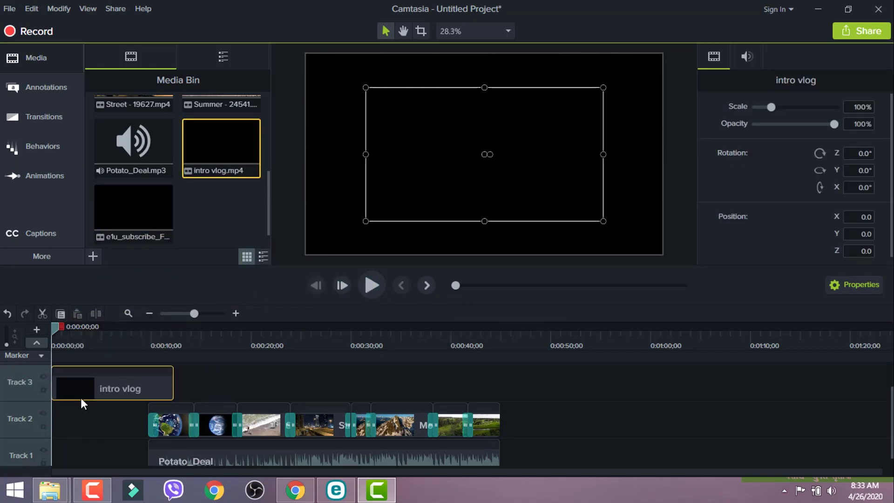
{"action": "left_click_drag", "start_coordinate": [116, 412], "coordinate": [510, 452]}
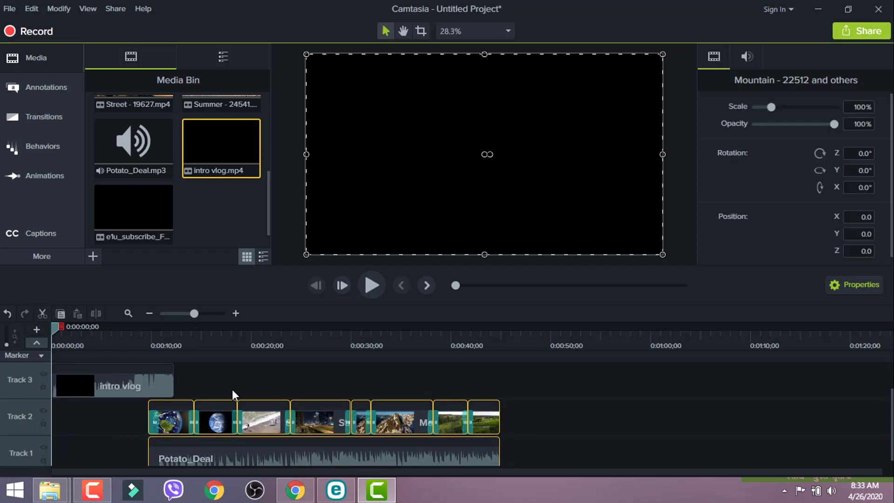
{"action": "left_click_drag", "start_coordinate": [175, 417], "coordinate": [206, 412]}
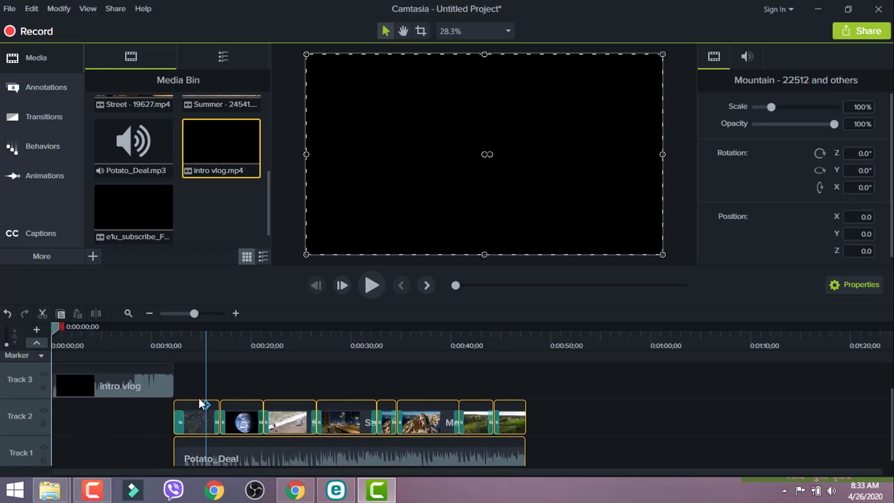
Play the intro until its title shows, then enlarge the intro clip to 150% so it fills the canvas
{"action": "key", "text": "space"}
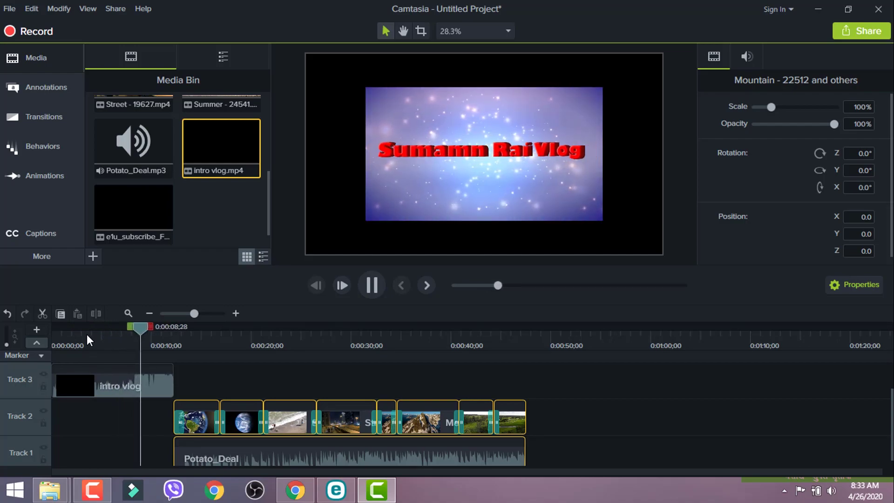
{"action": "key", "text": "space"}
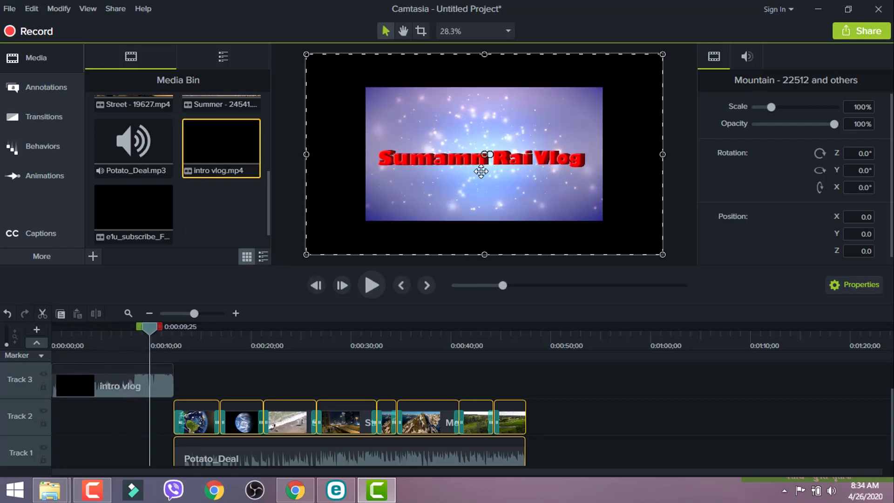
{"action": "left_click", "coordinate": [420, 188]}
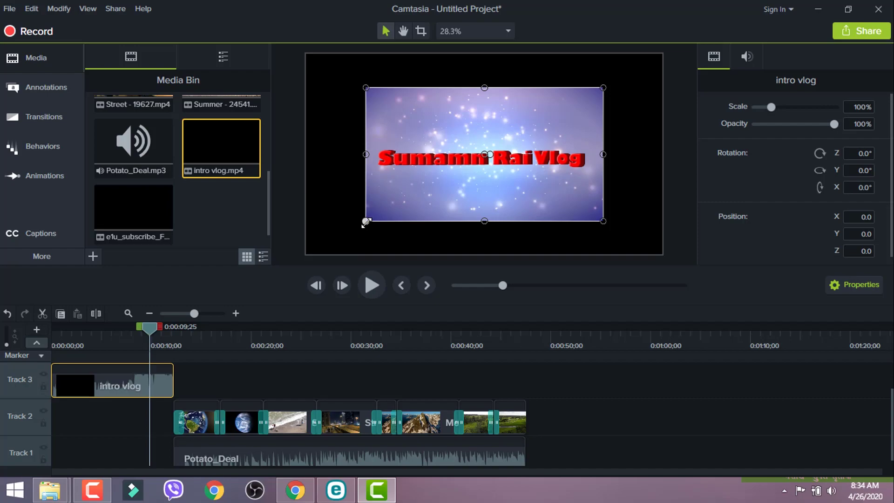
{"action": "left_click_drag", "start_coordinate": [365, 222], "coordinate": [306, 254]}
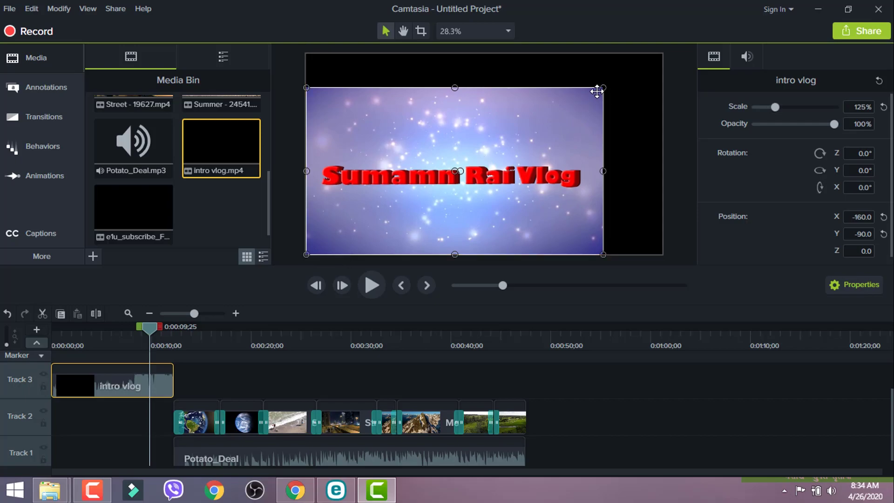
{"action": "left_click_drag", "start_coordinate": [603, 88], "coordinate": [662, 54]}
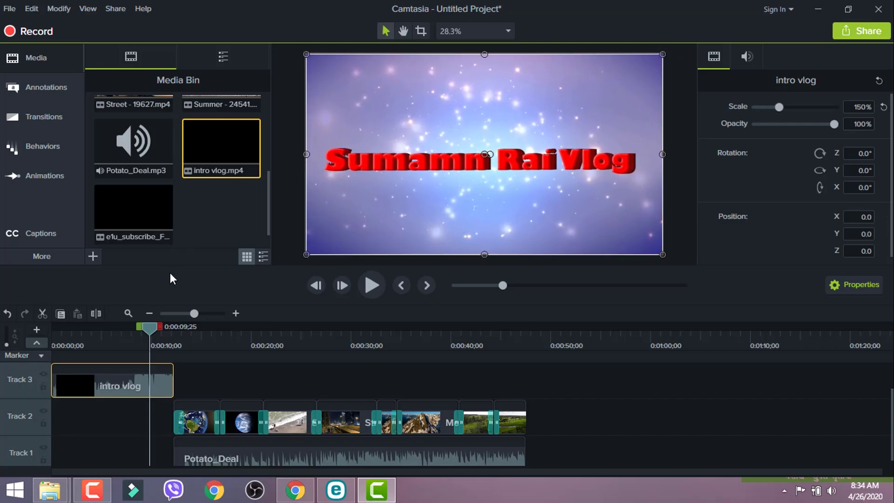
Play the project from the start through the intro into the first Earth clip, then return the playhead to the beginning
{"action": "left_click_drag", "start_coordinate": [150, 325], "coordinate": [52, 326]}
{"action": "key", "text": "space"}
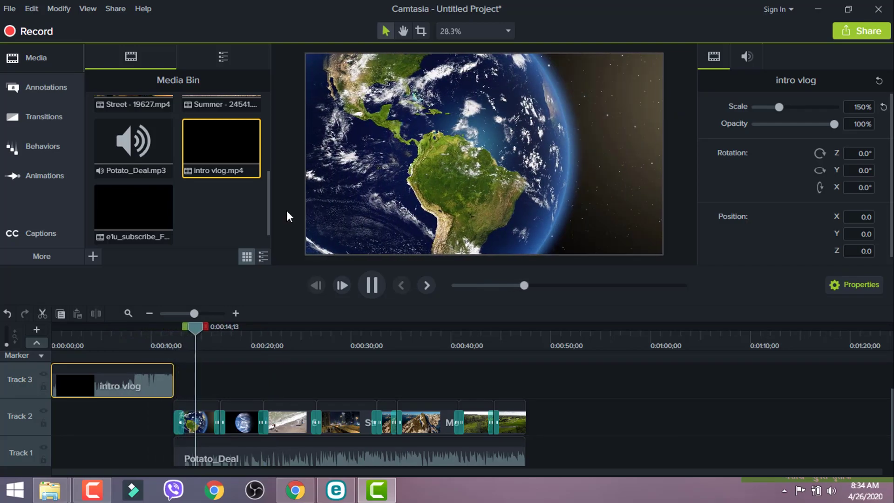
{"action": "left_click", "coordinate": [113, 332]}
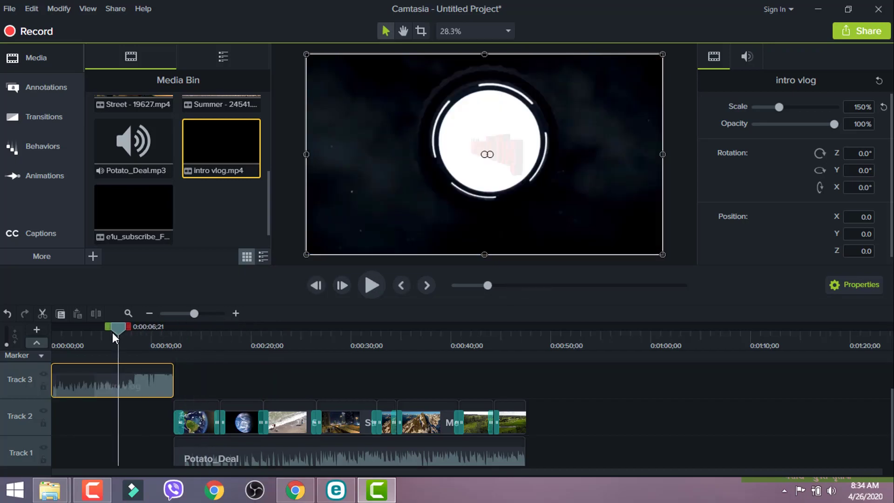
{"action": "left_click_drag", "start_coordinate": [119, 334], "coordinate": [52, 364]}
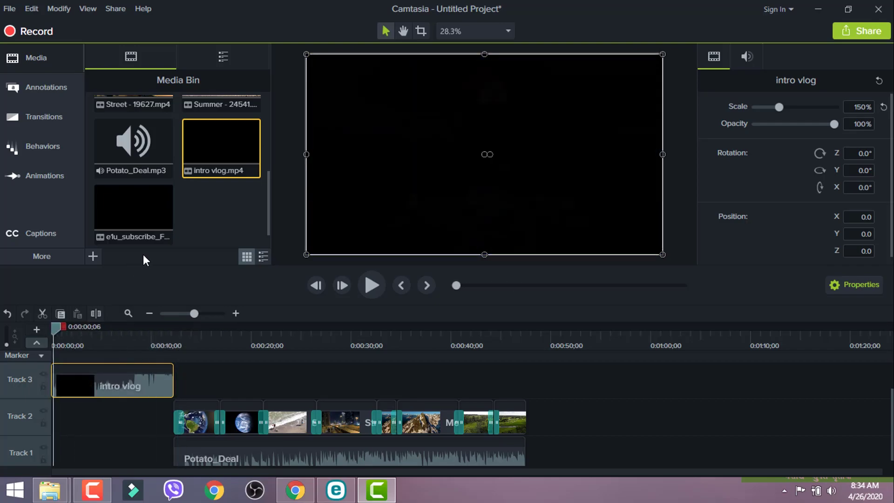
Add the e1u_subscribe clip to Track 3 right after the last main clip and preview the changeover into it
{"action": "left_click_drag", "start_coordinate": [141, 222], "coordinate": [568, 381]}
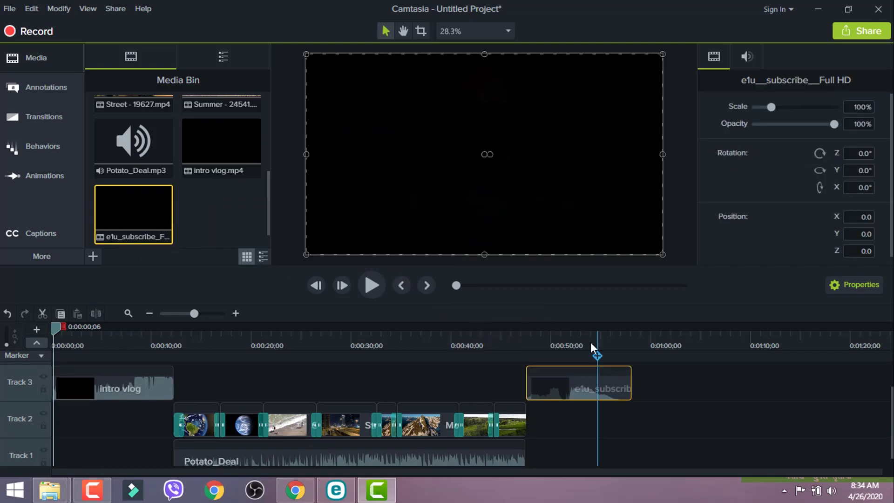
{"action": "left_click", "coordinate": [517, 348]}
{"action": "key", "text": "space"}
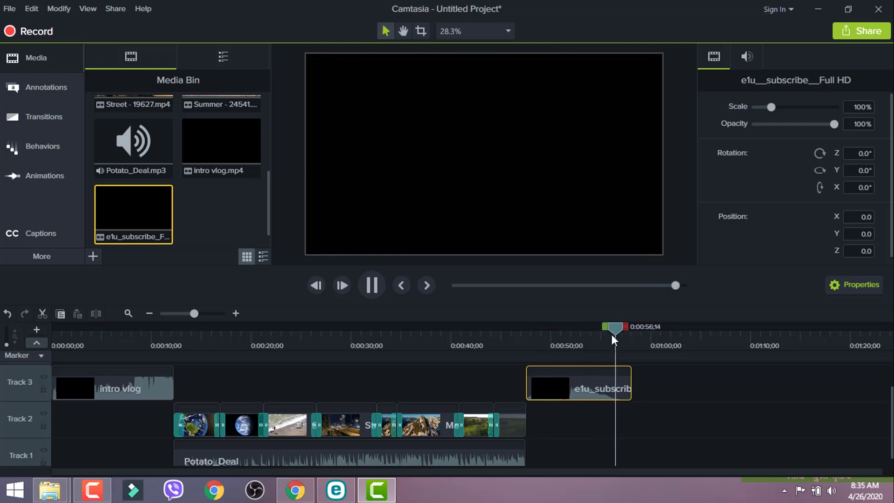
{"action": "left_click", "coordinate": [514, 345]}
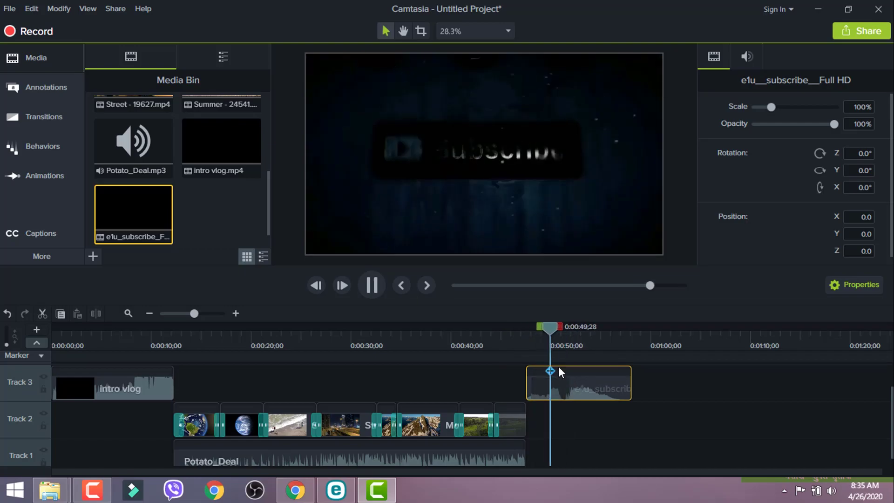
{"action": "left_click", "coordinate": [372, 286]}
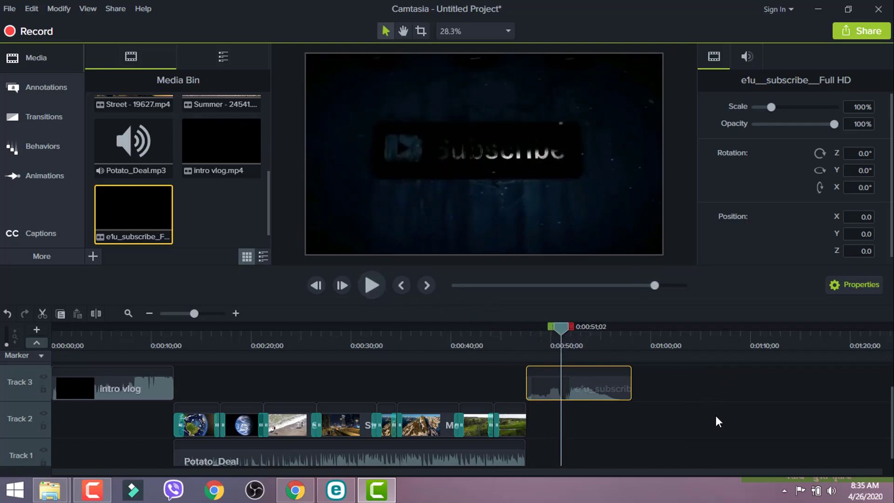
Review the complete timeline from the intro through the main clips and their transitions to the subscribe clip
{"action": "left_click_drag", "start_coordinate": [728, 452], "coordinate": [43, 408]}
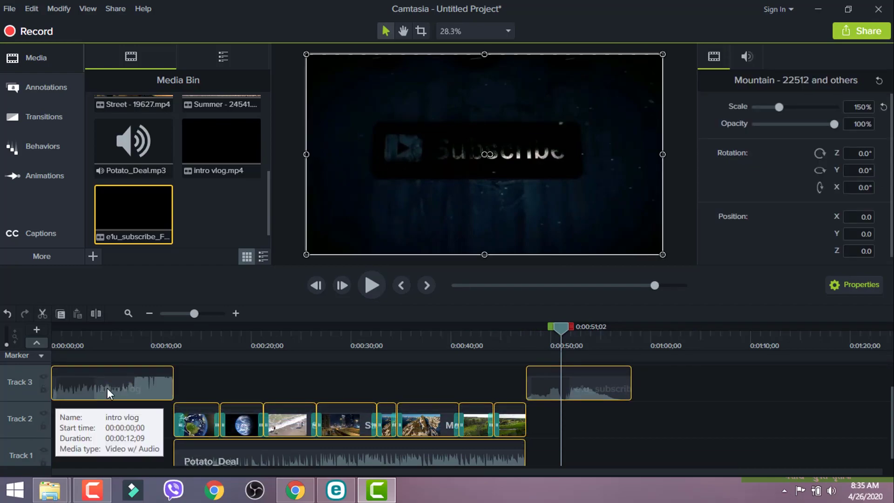
{"action": "left_click", "coordinate": [681, 378]}
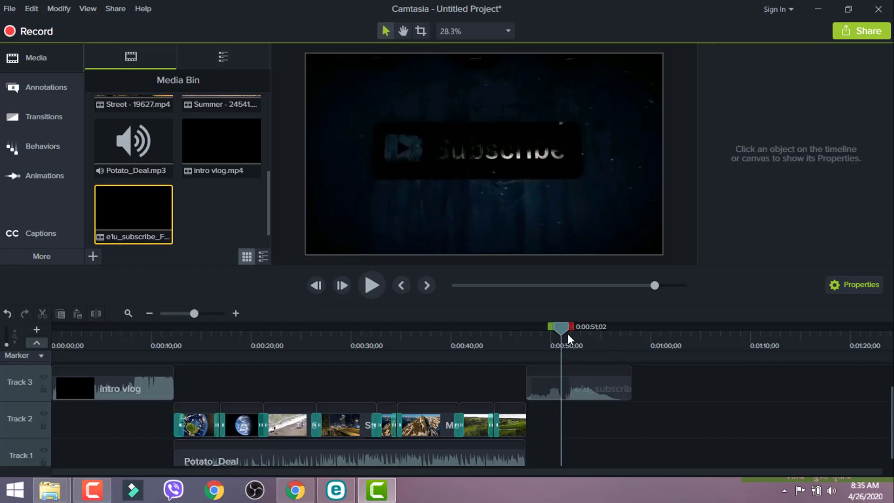
{"action": "left_click_drag", "start_coordinate": [600, 326], "coordinate": [38, 325]}
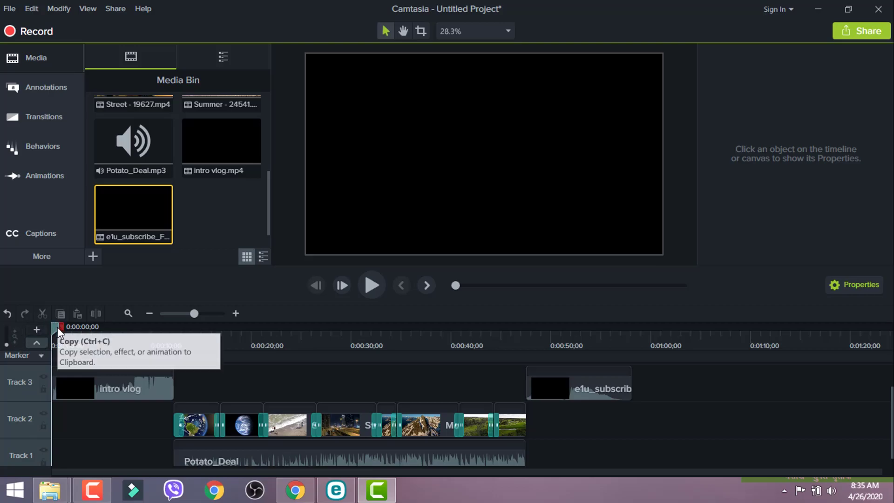
{"action": "left_click_drag", "start_coordinate": [57, 327], "coordinate": [396, 433]}
{"action": "left_click_drag", "start_coordinate": [391, 328], "coordinate": [370, 344]}
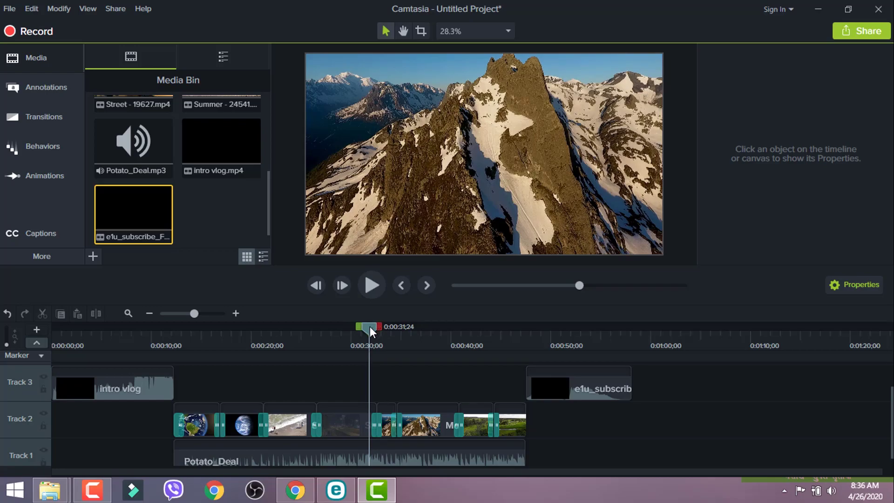
{"action": "left_click_drag", "start_coordinate": [370, 328], "coordinate": [512, 393]}
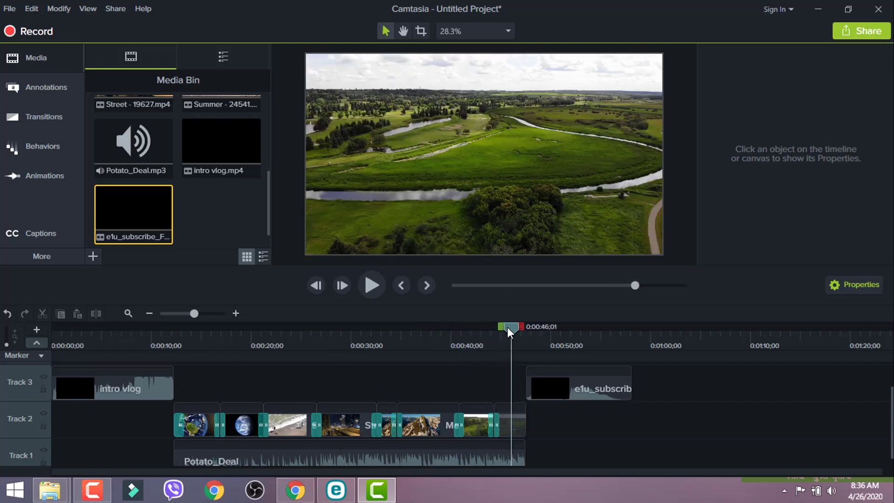
{"action": "mouse_move", "coordinate": [511, 326]}
{"action": "left_mouse_down"}
{"action": "mouse_move", "coordinate": [482, 326]}
{"action": "mouse_move", "coordinate": [501, 331]}
{"action": "left_mouse_up"}
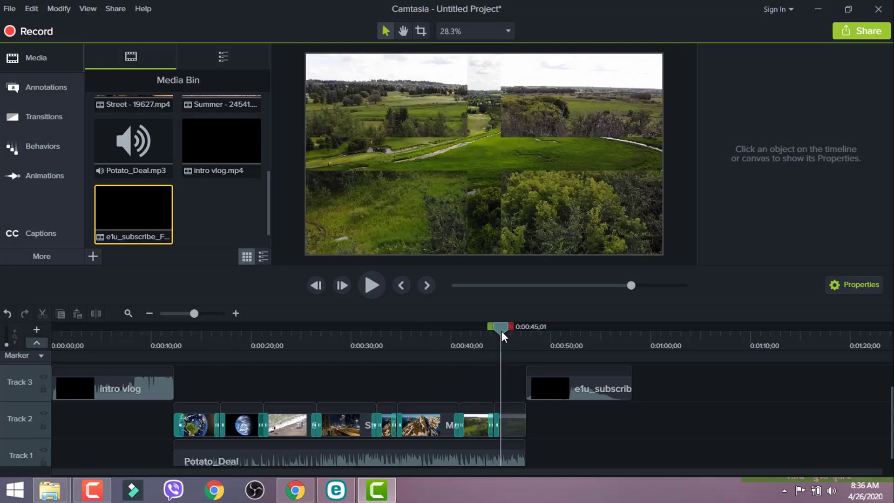
{"action": "left_click_drag", "start_coordinate": [501, 331], "coordinate": [607, 331]}
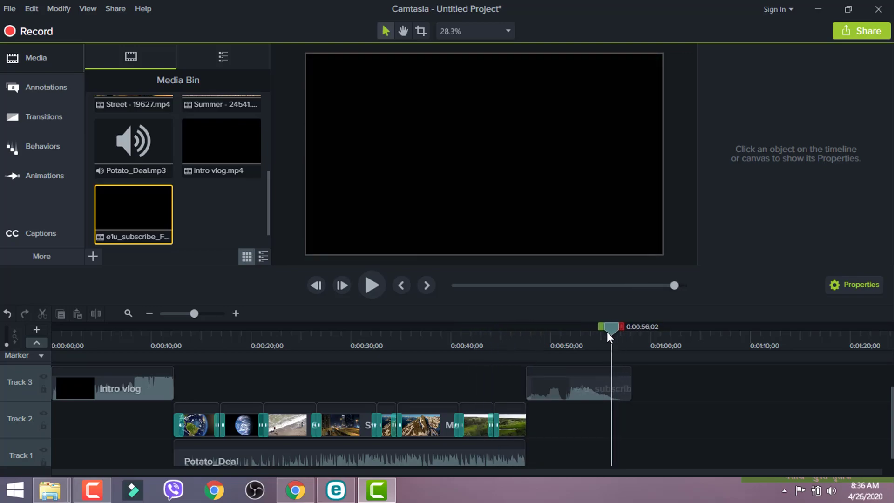